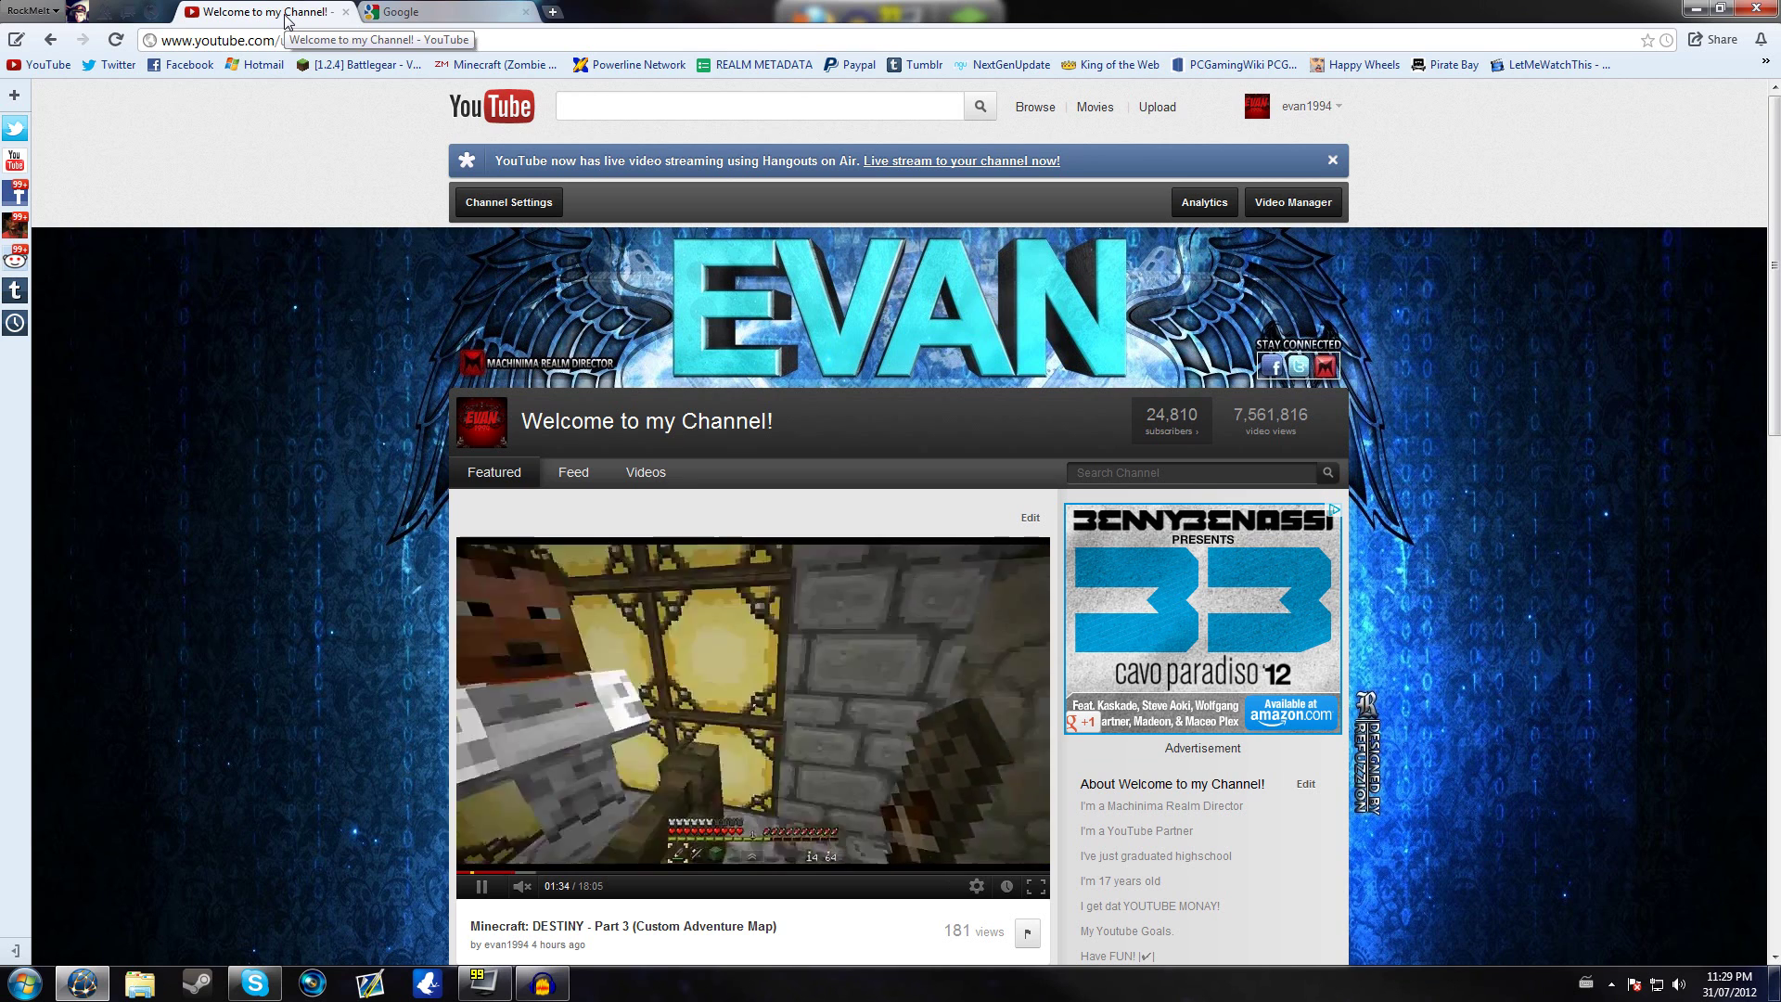
Search Google for 'sizer' and open the brianapps.net Sizer page
click(461, 7)
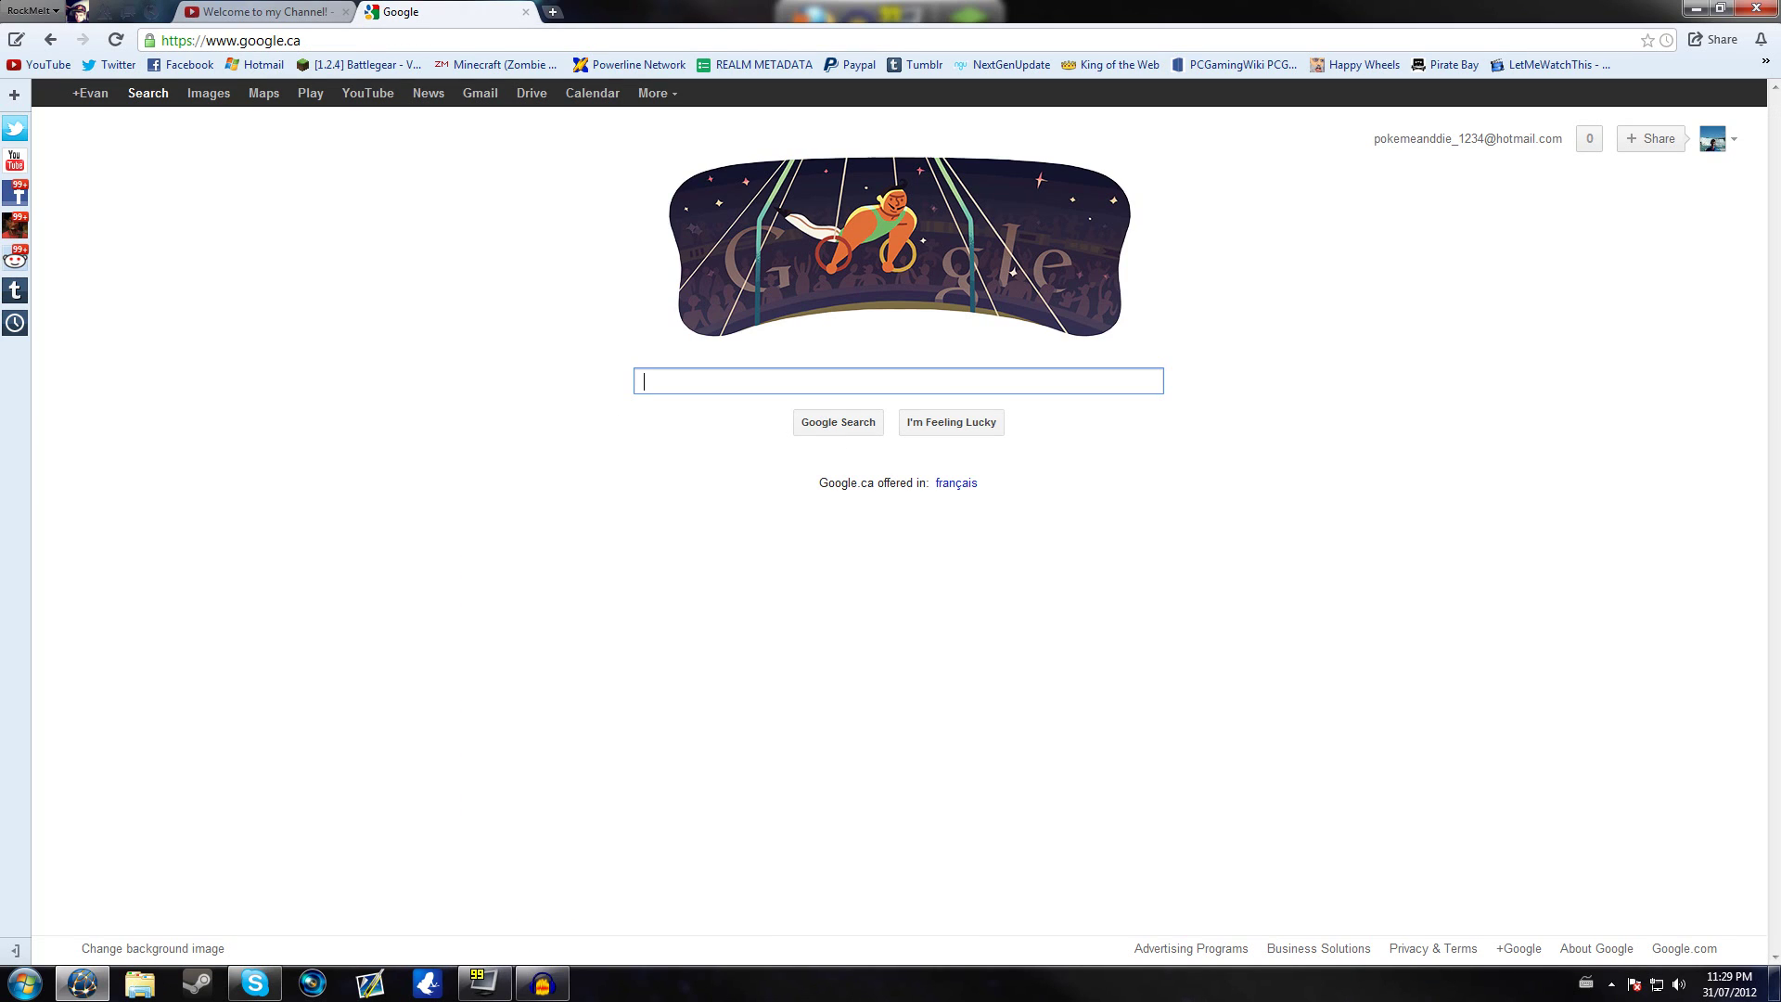
text(sizer)
key(Return)
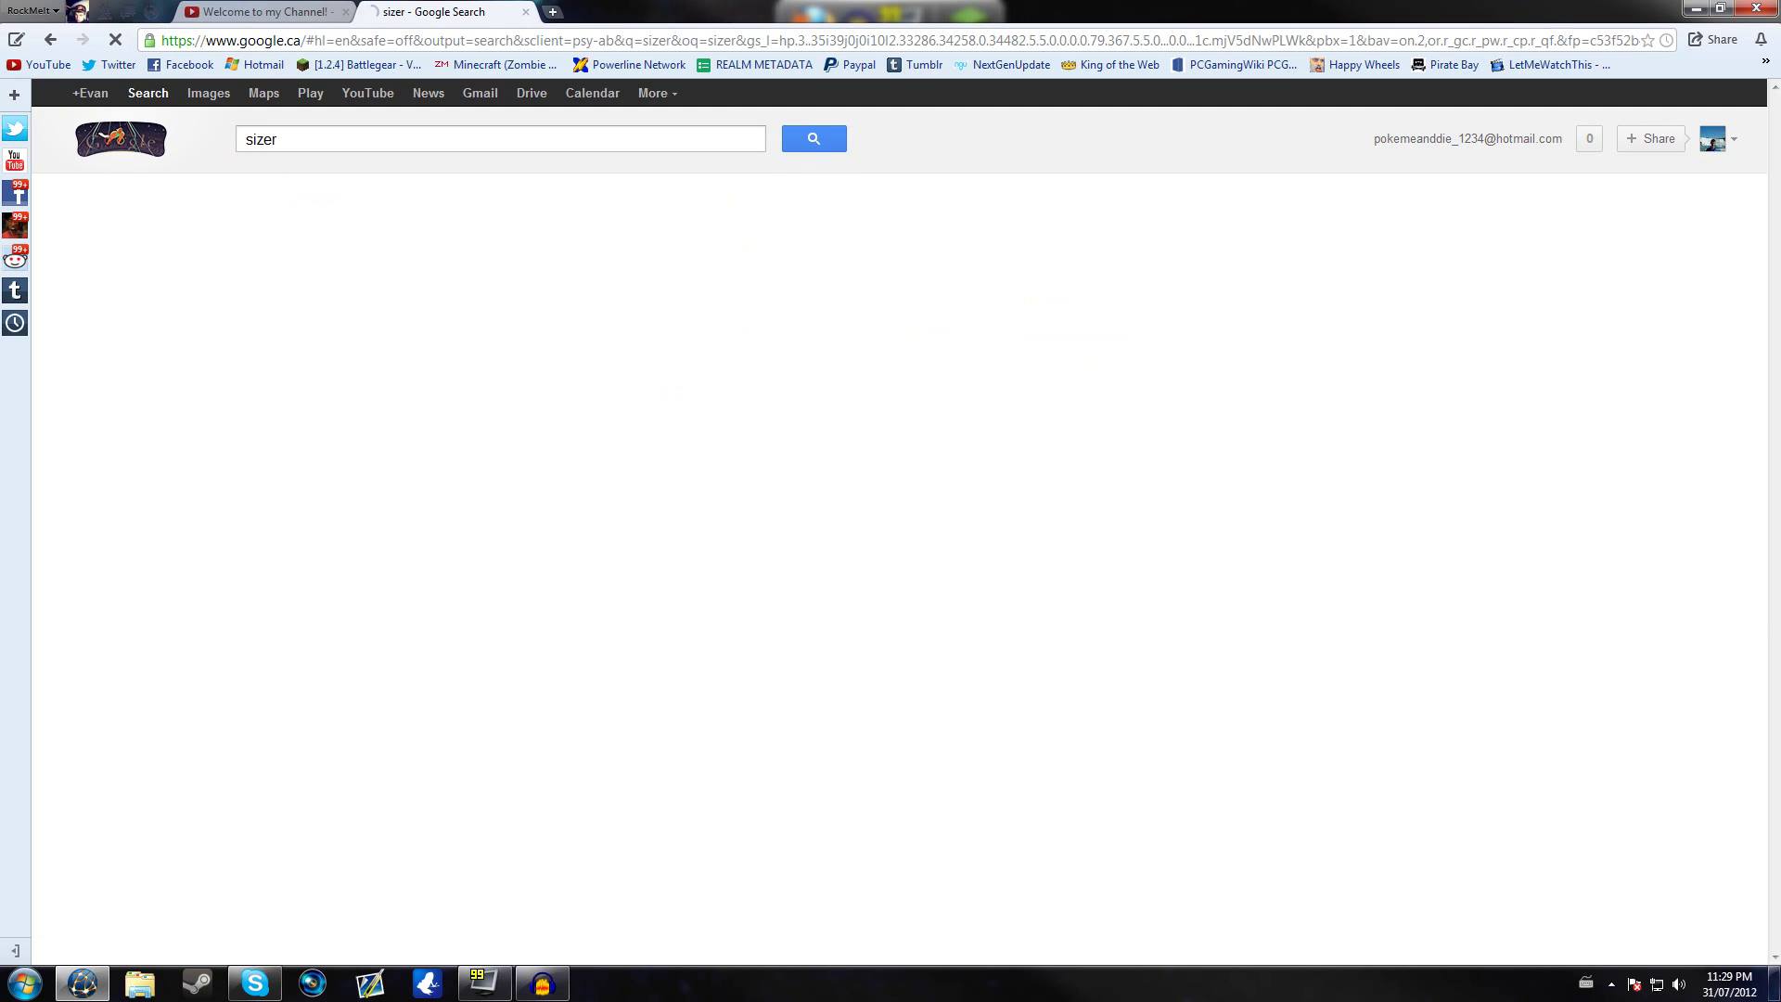
click(304, 266)
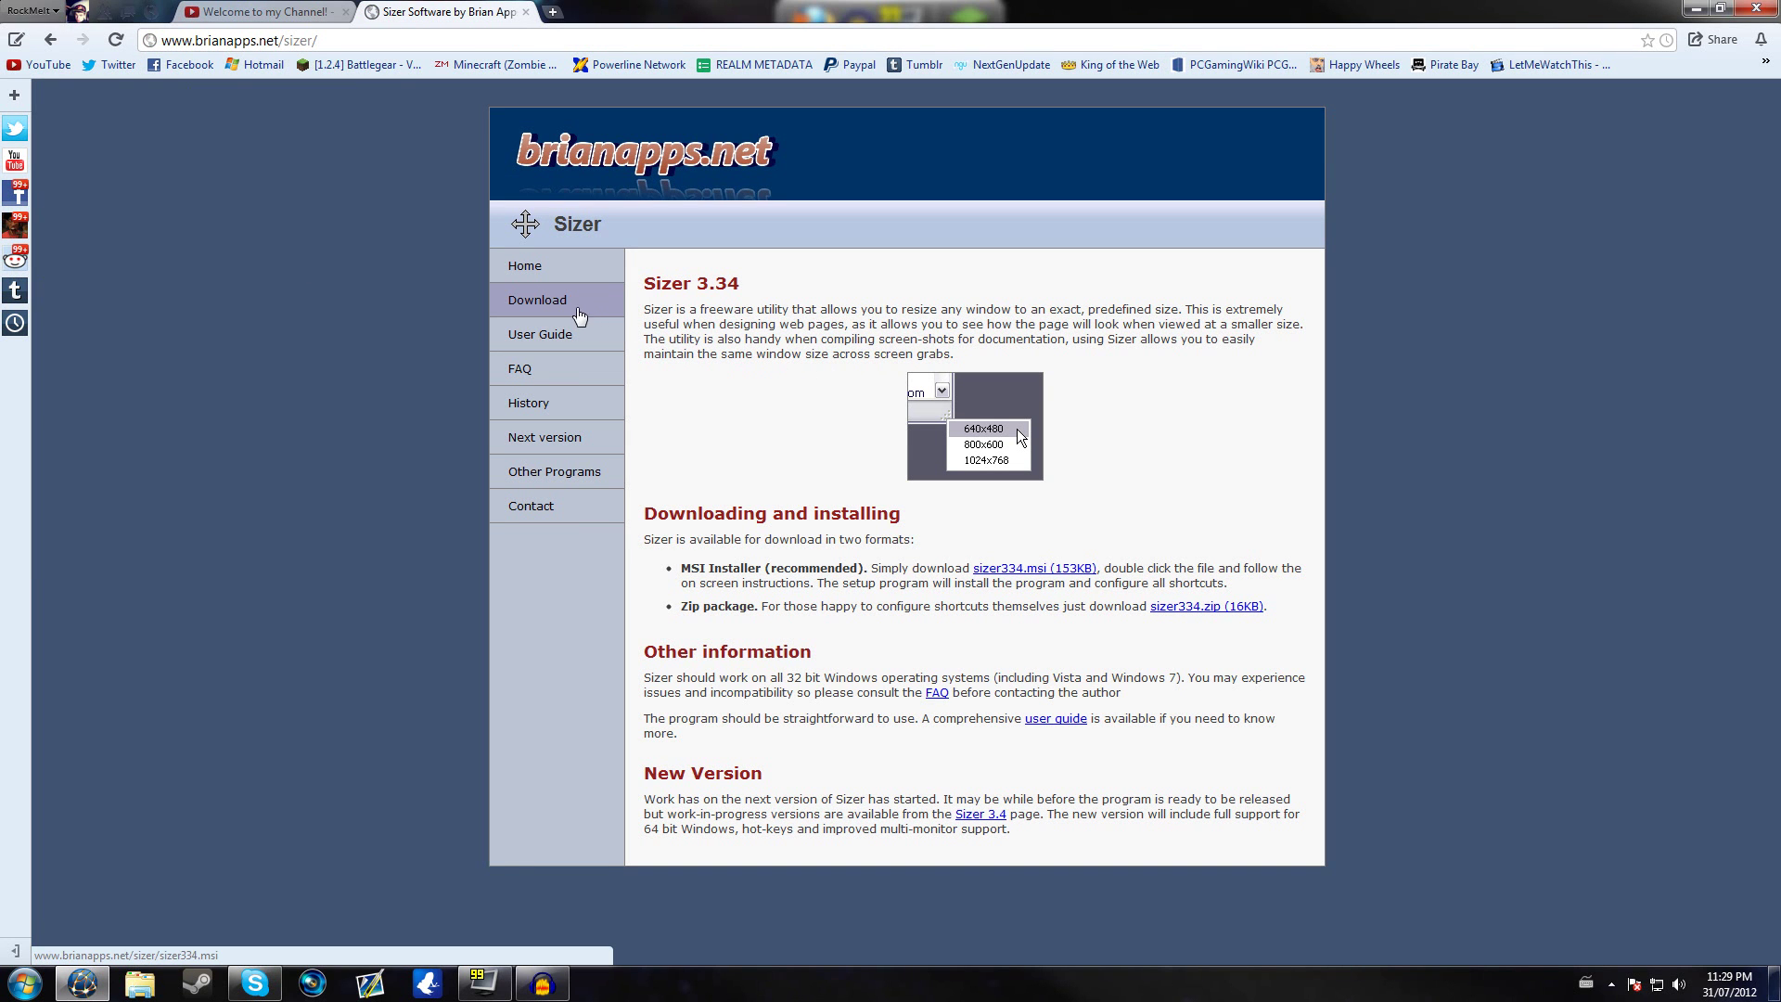
Download and keep sizer334.msi, then run the installer
click(578, 316)
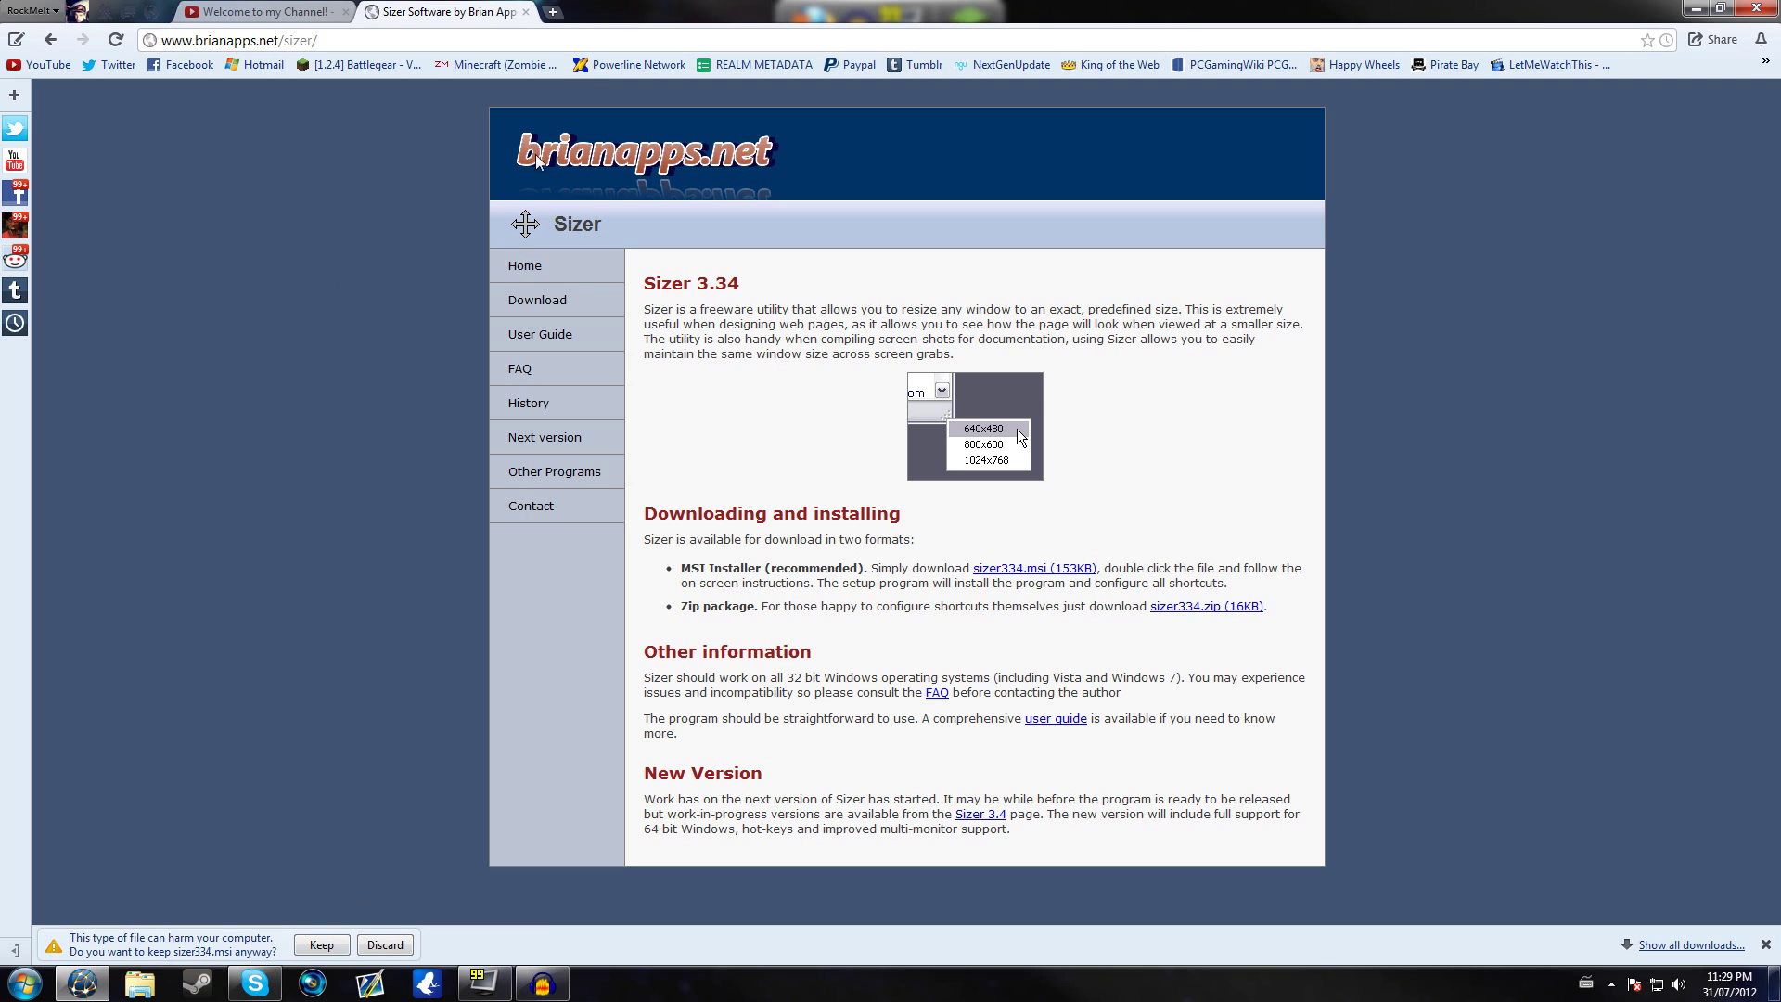
click(325, 946)
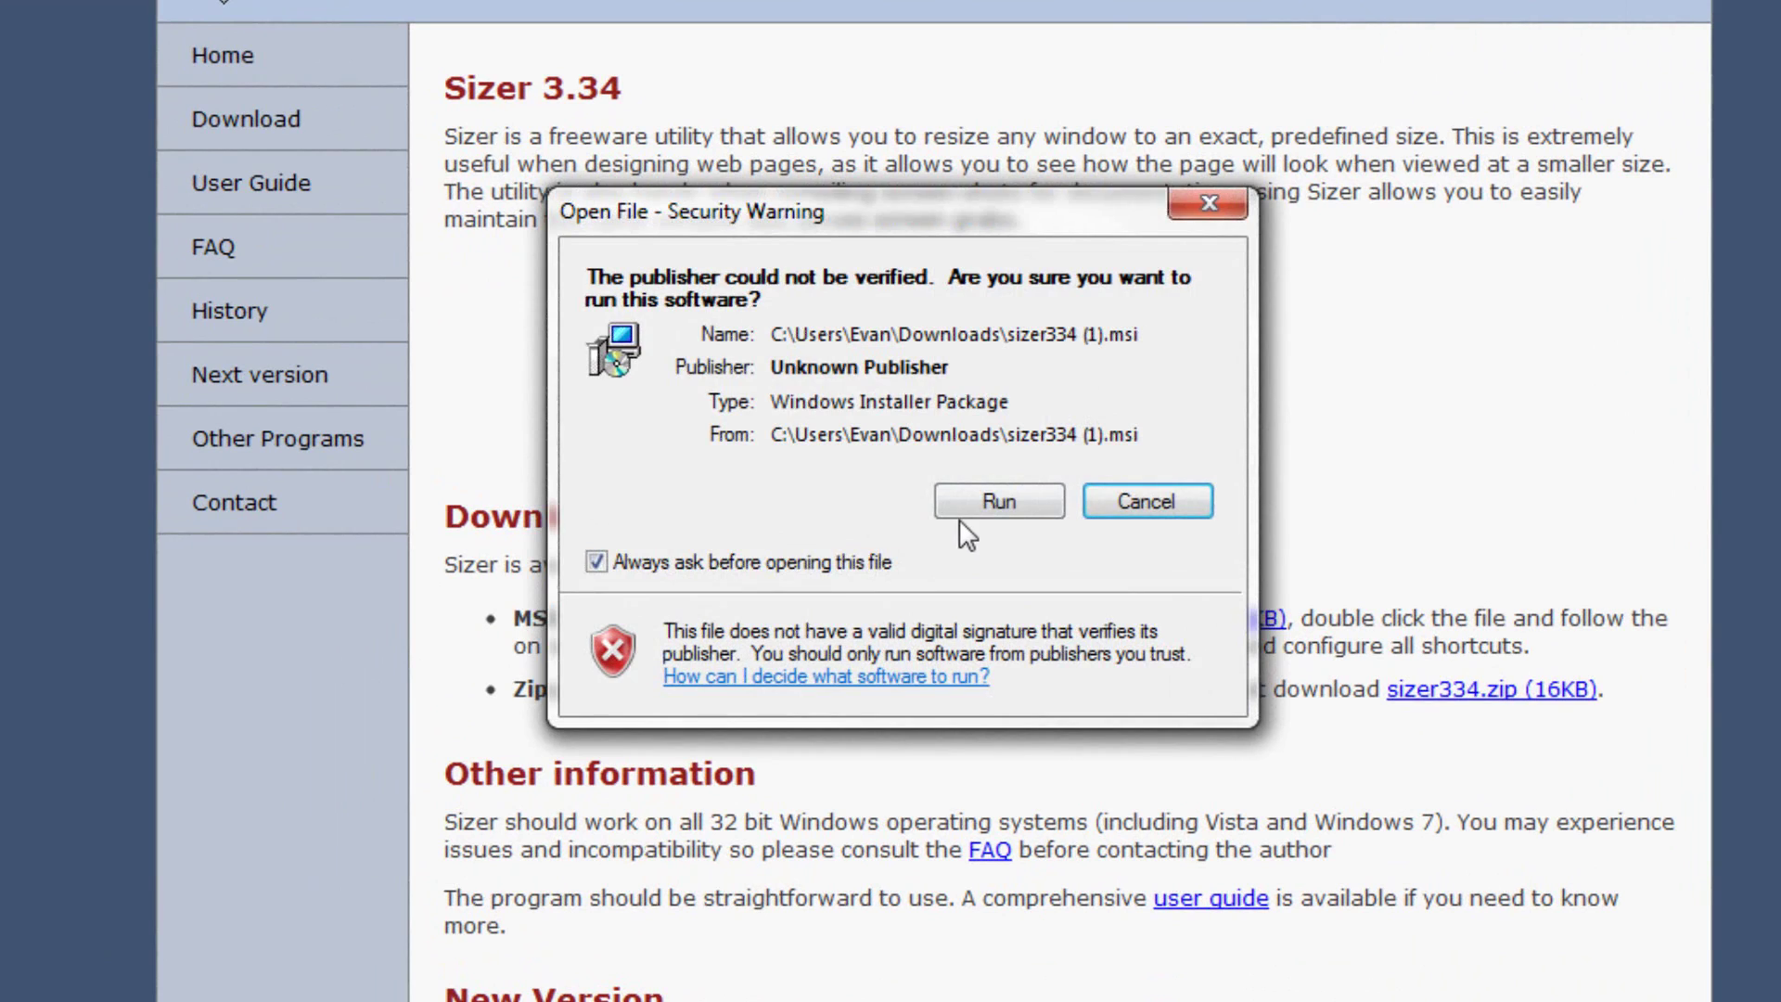
click(941, 506)
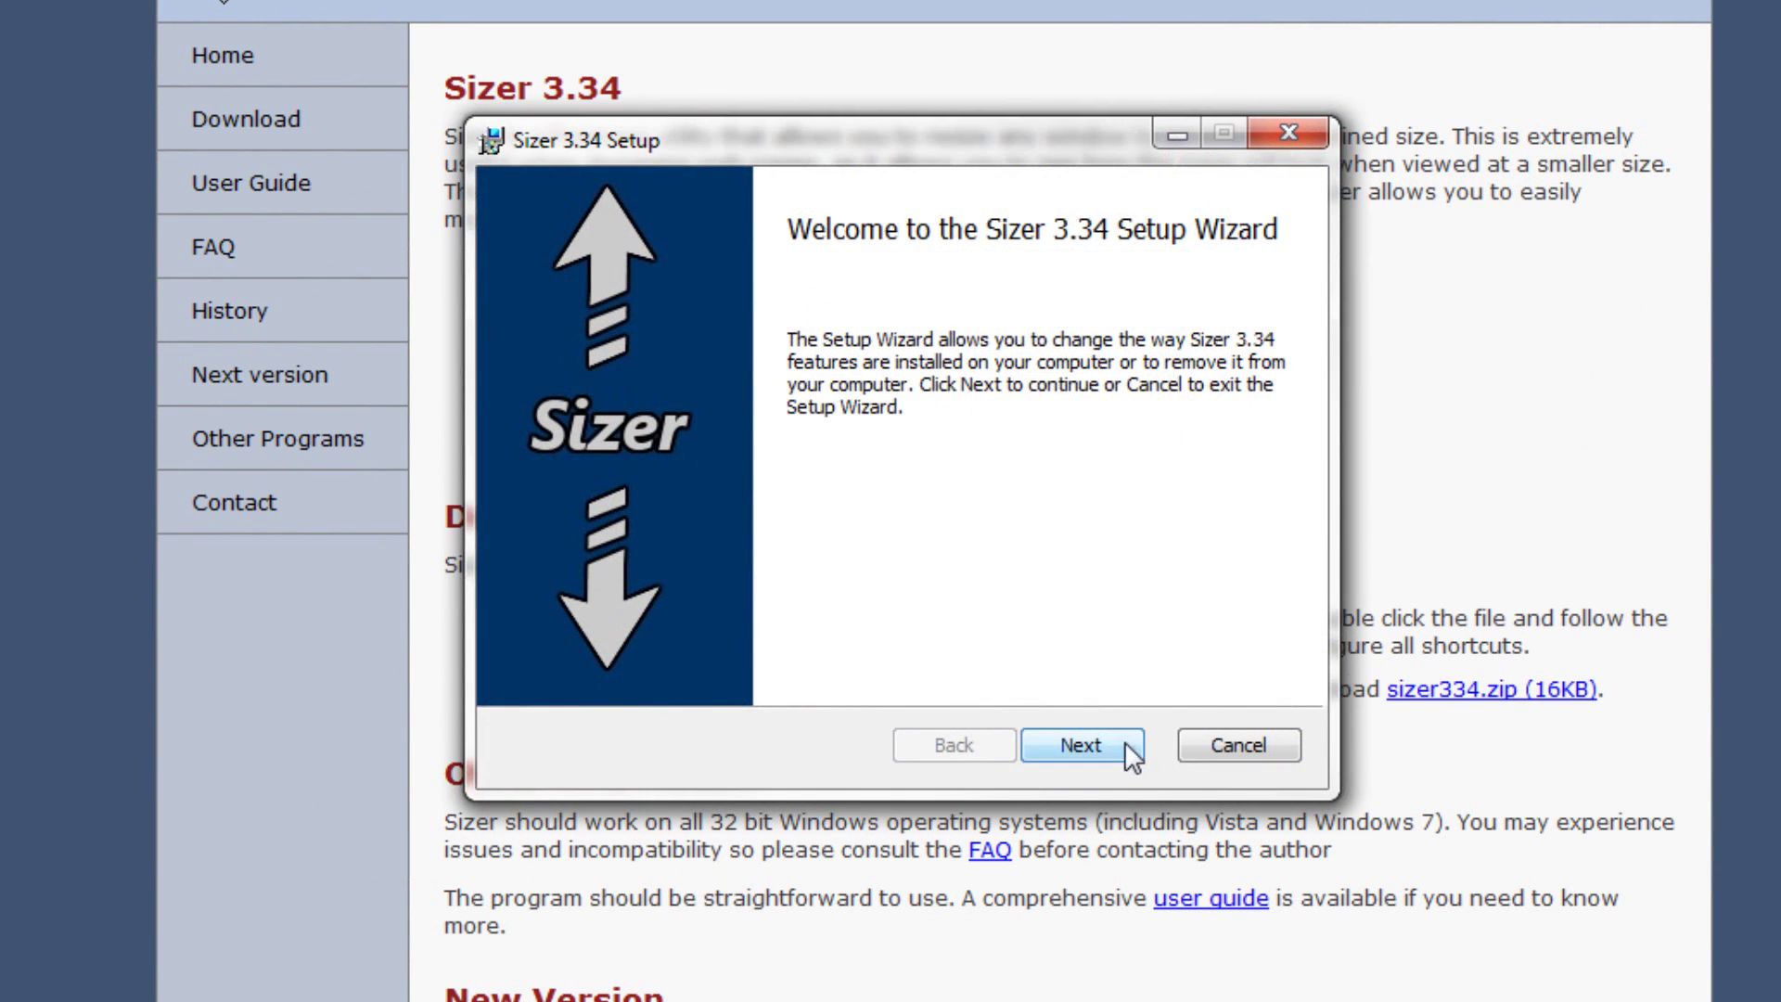
Cancel the redundant Sizer setup wizard and close it
click(1131, 754)
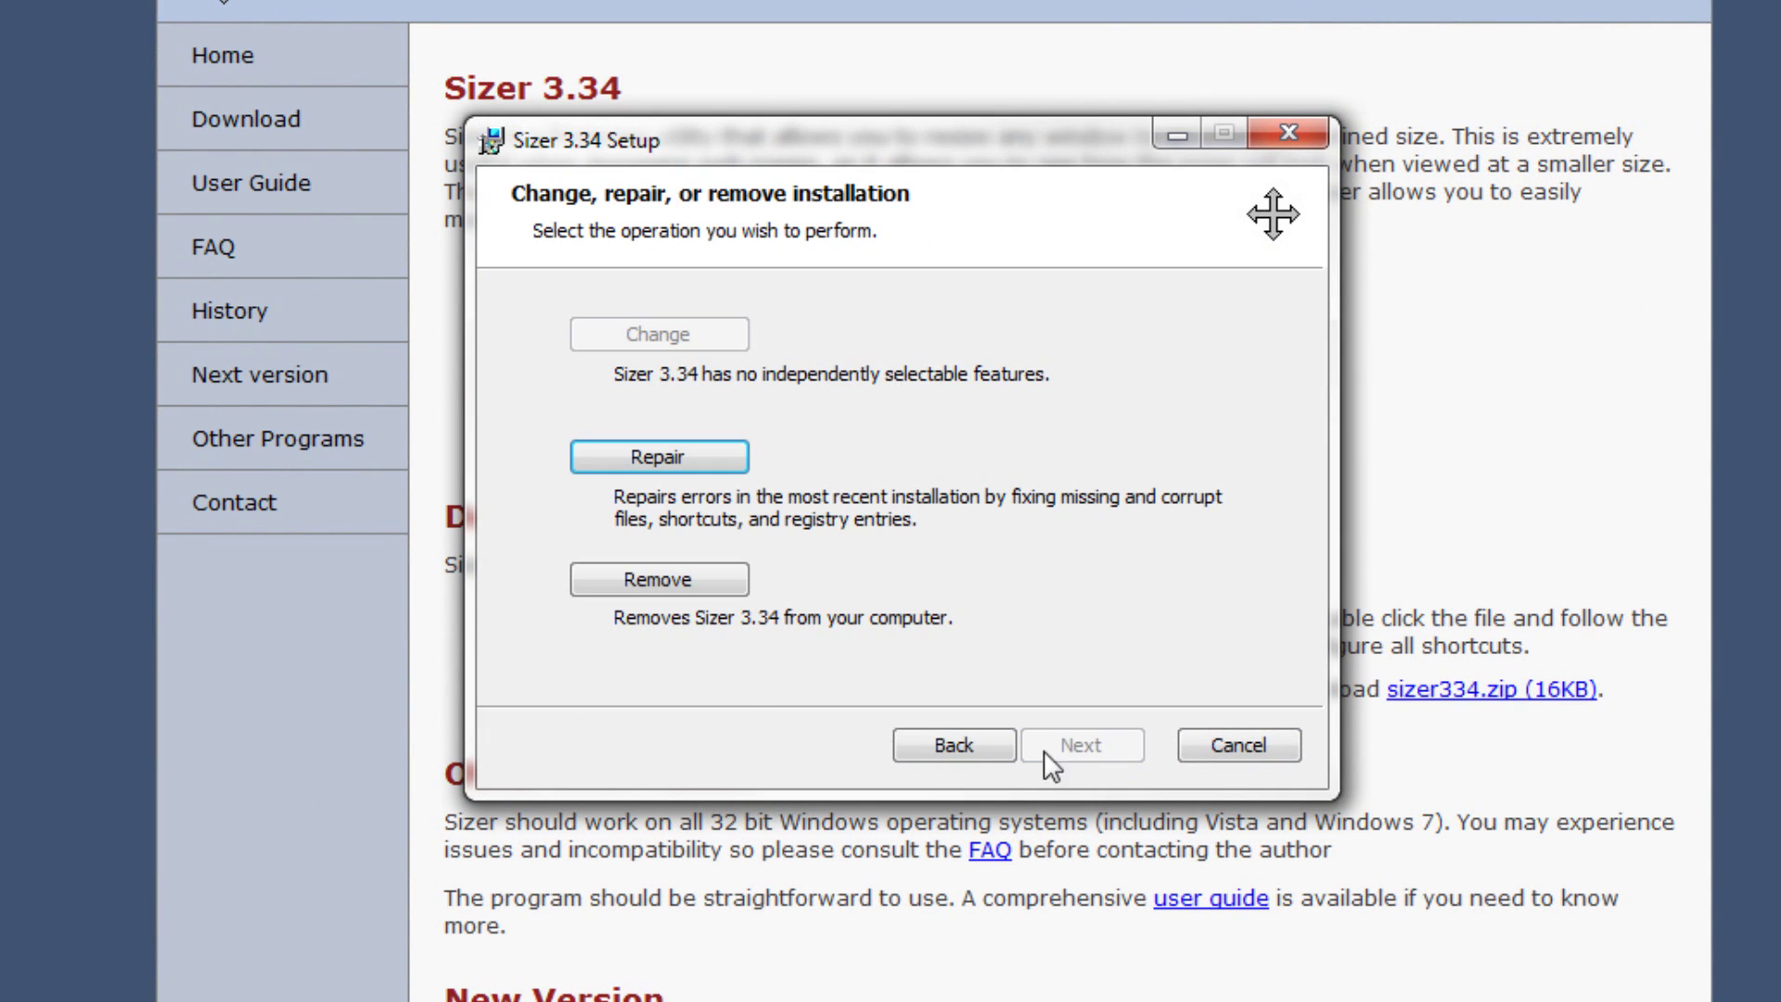
click(1225, 746)
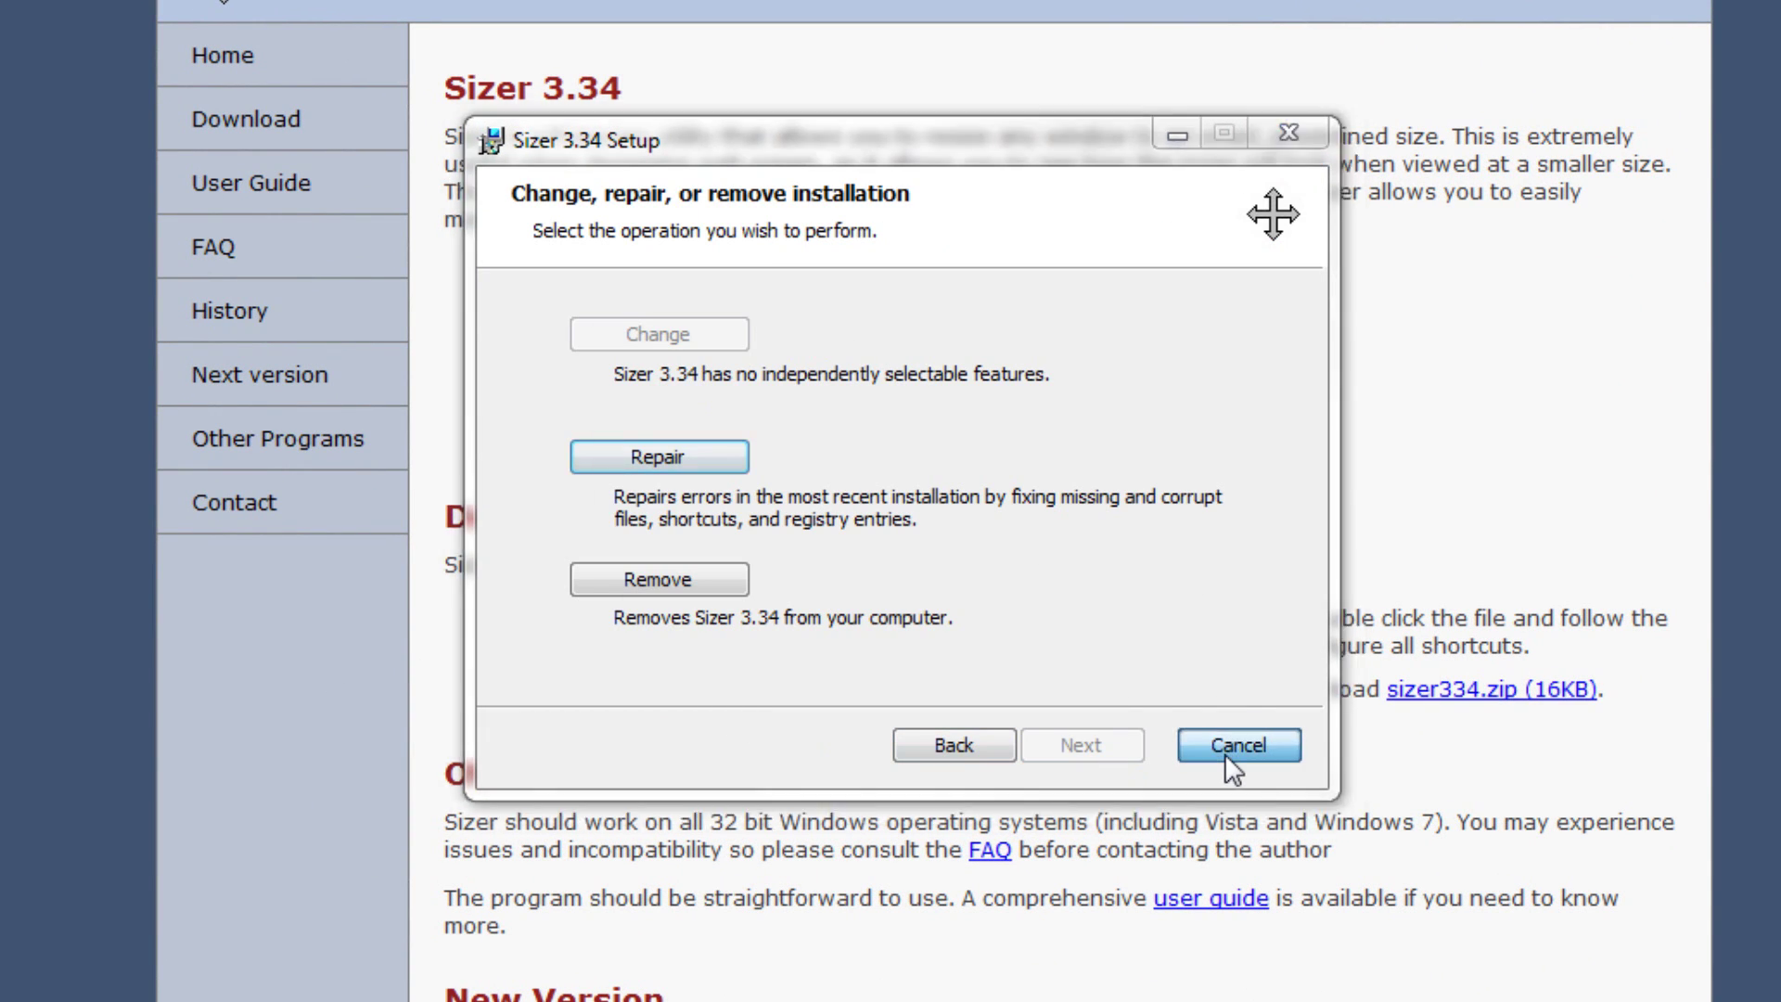
click(836, 536)
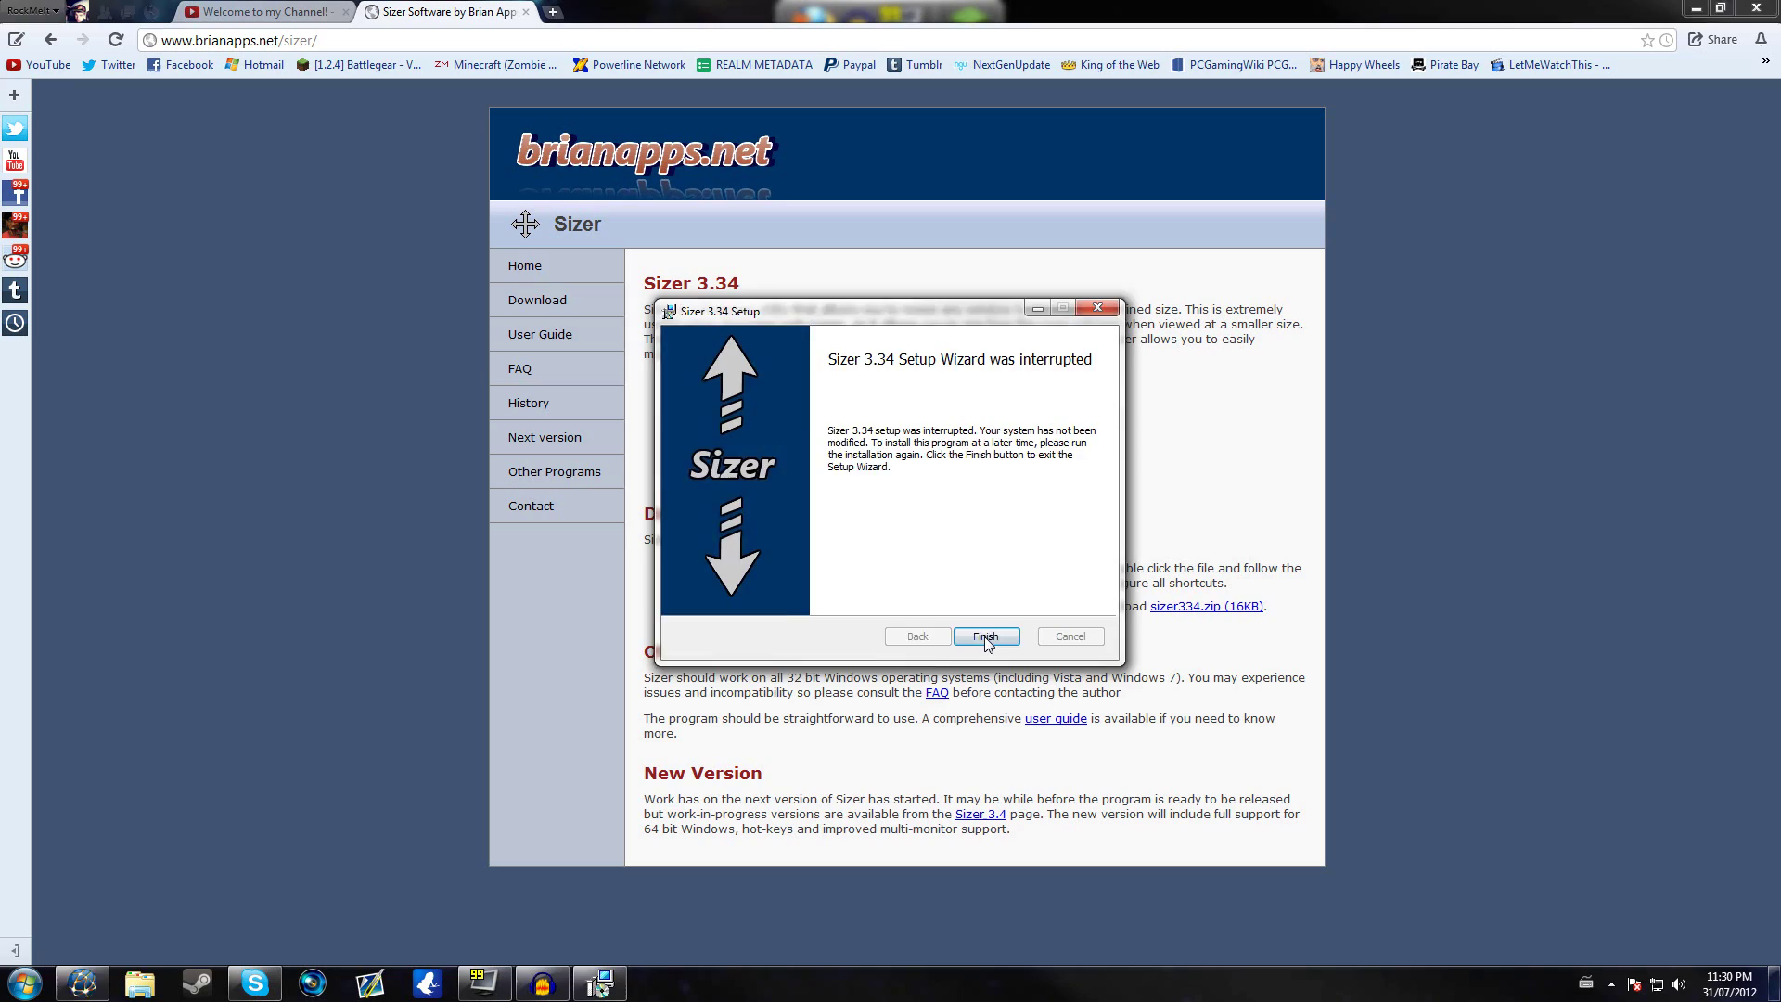
click(1081, 745)
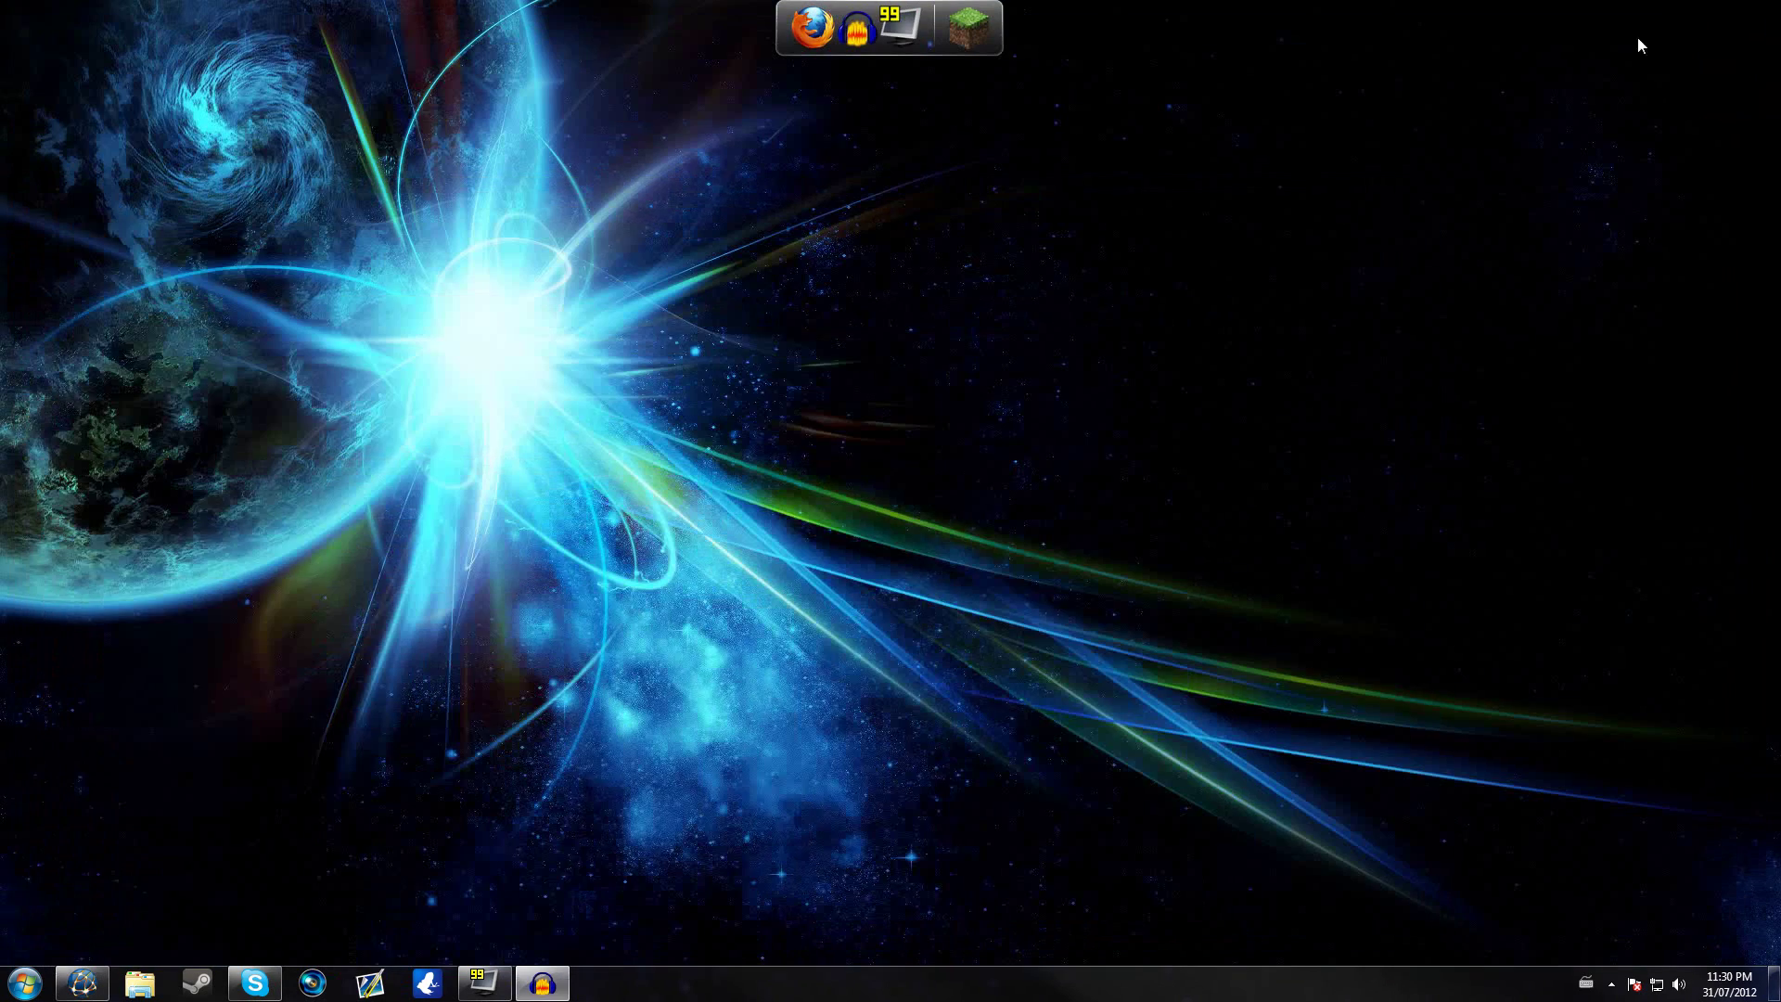
Launch Sizer from Start search and open its Configuration dialog from the tray icon
key(super)
text(cmd)
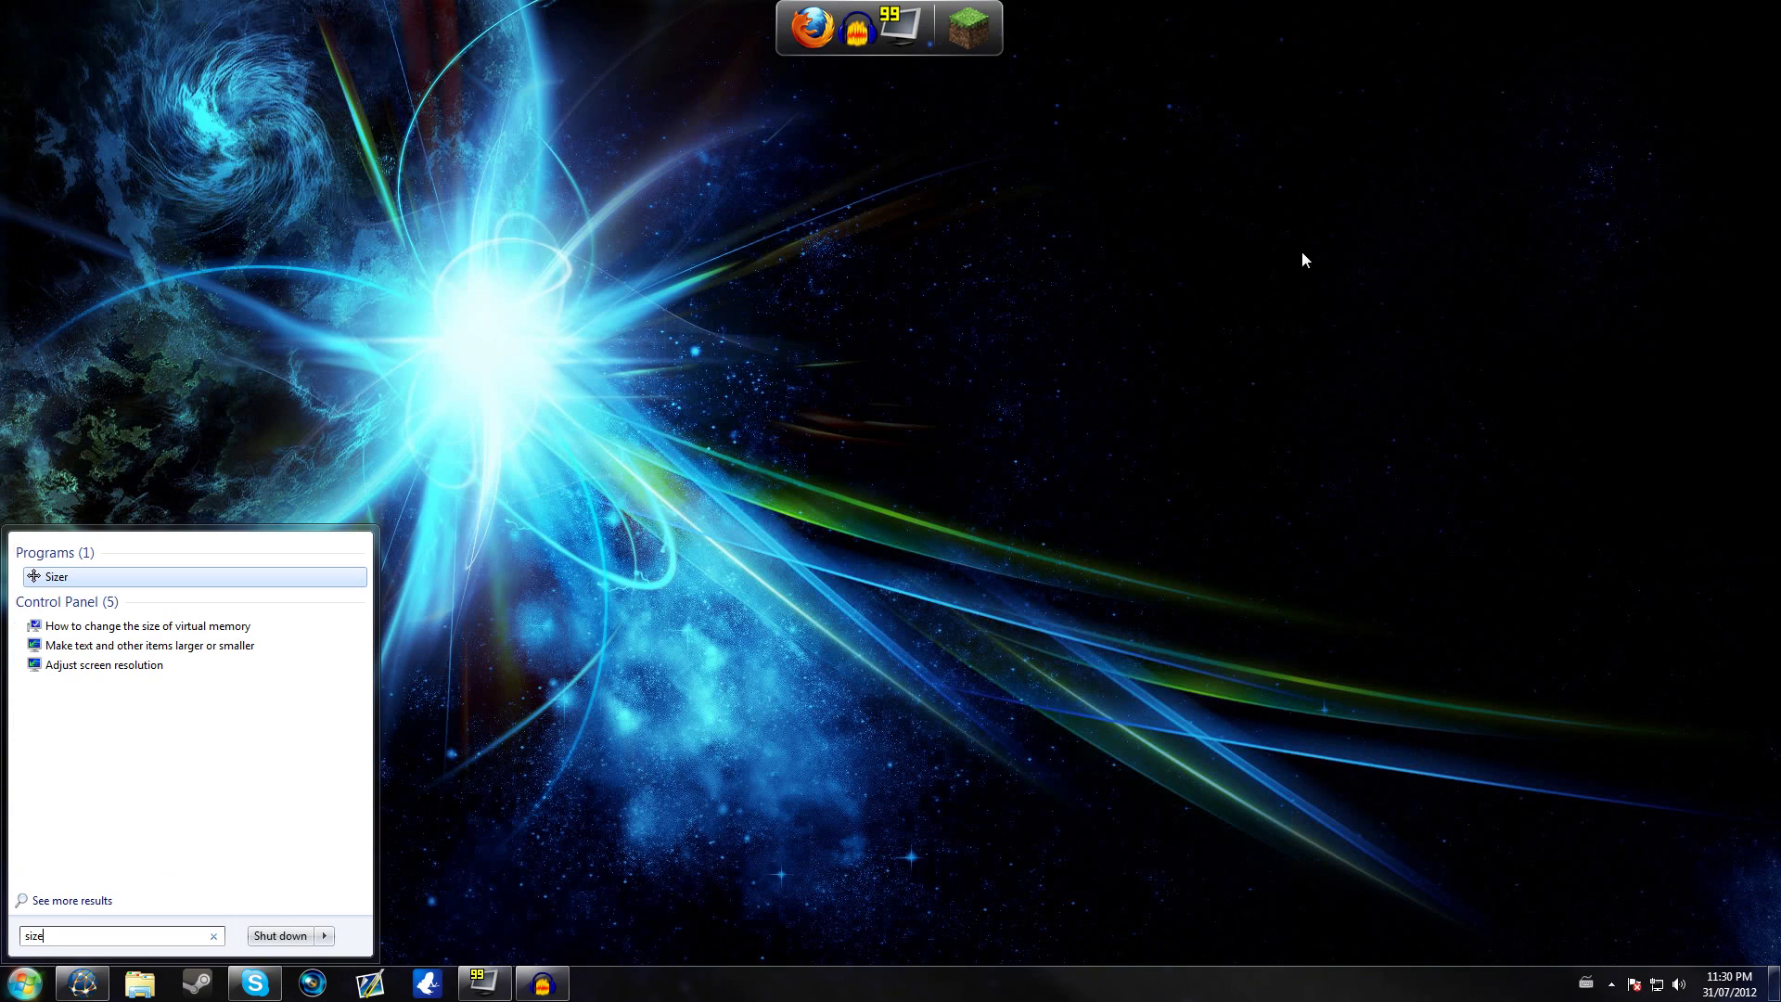
key(Return)
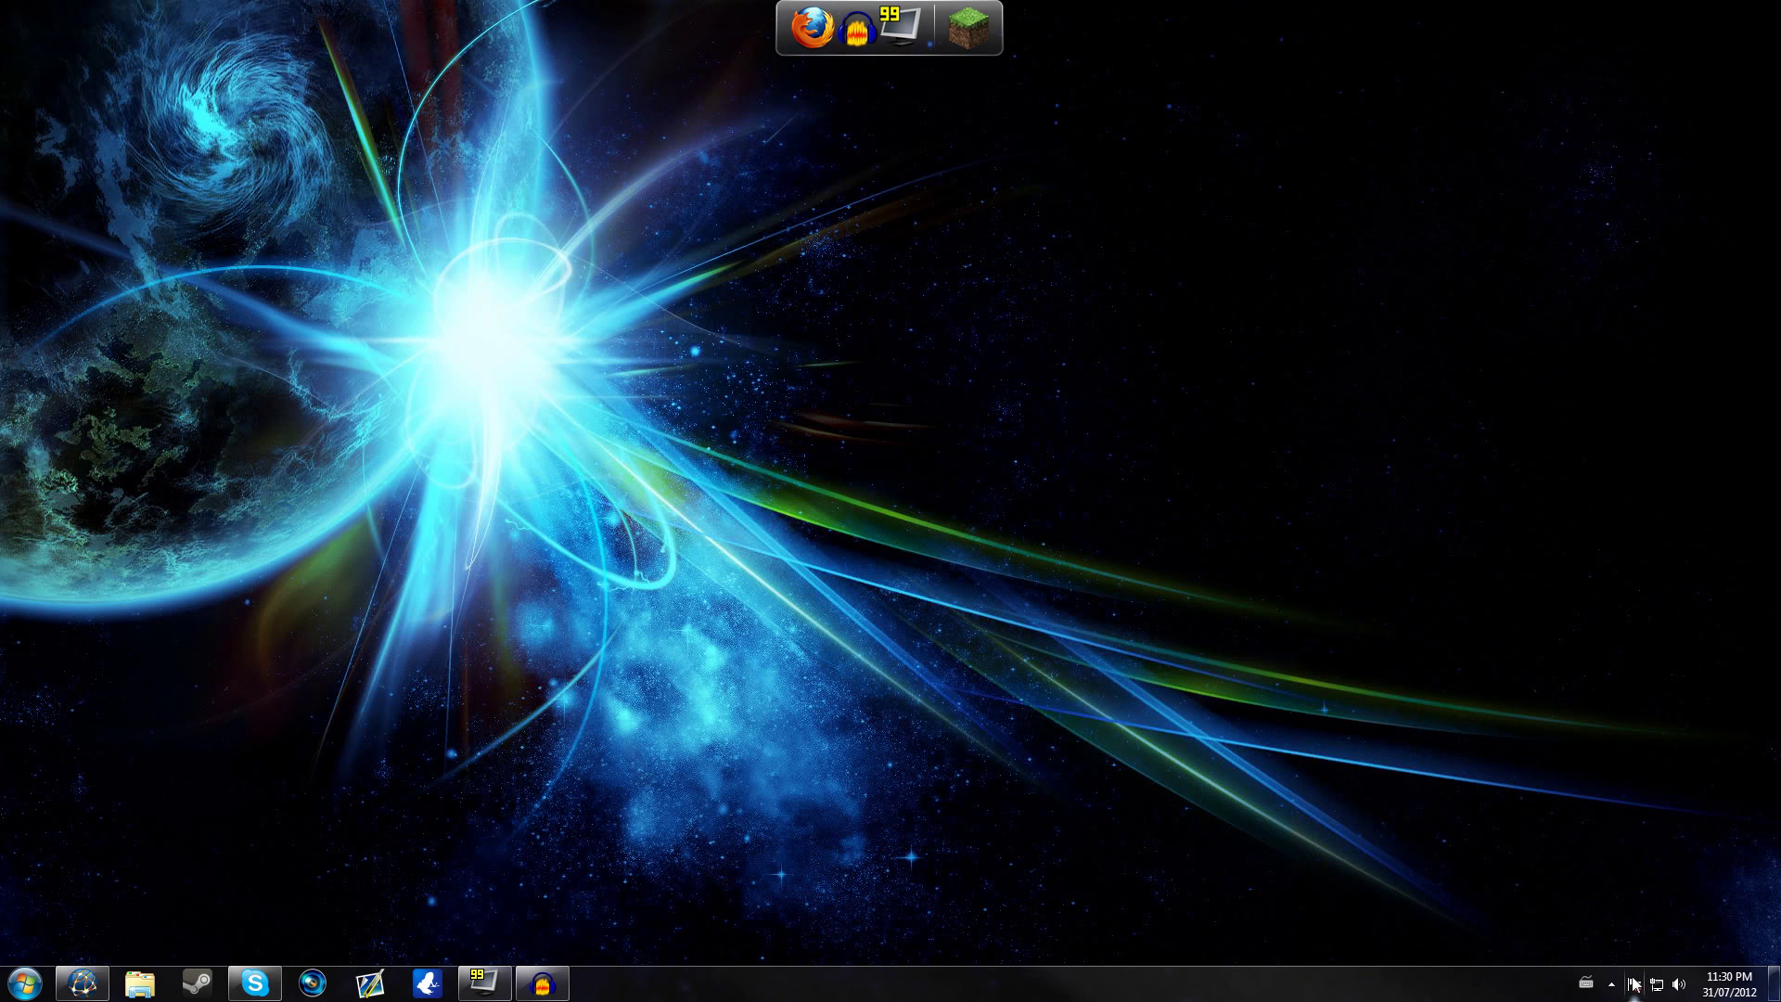
click(1611, 983)
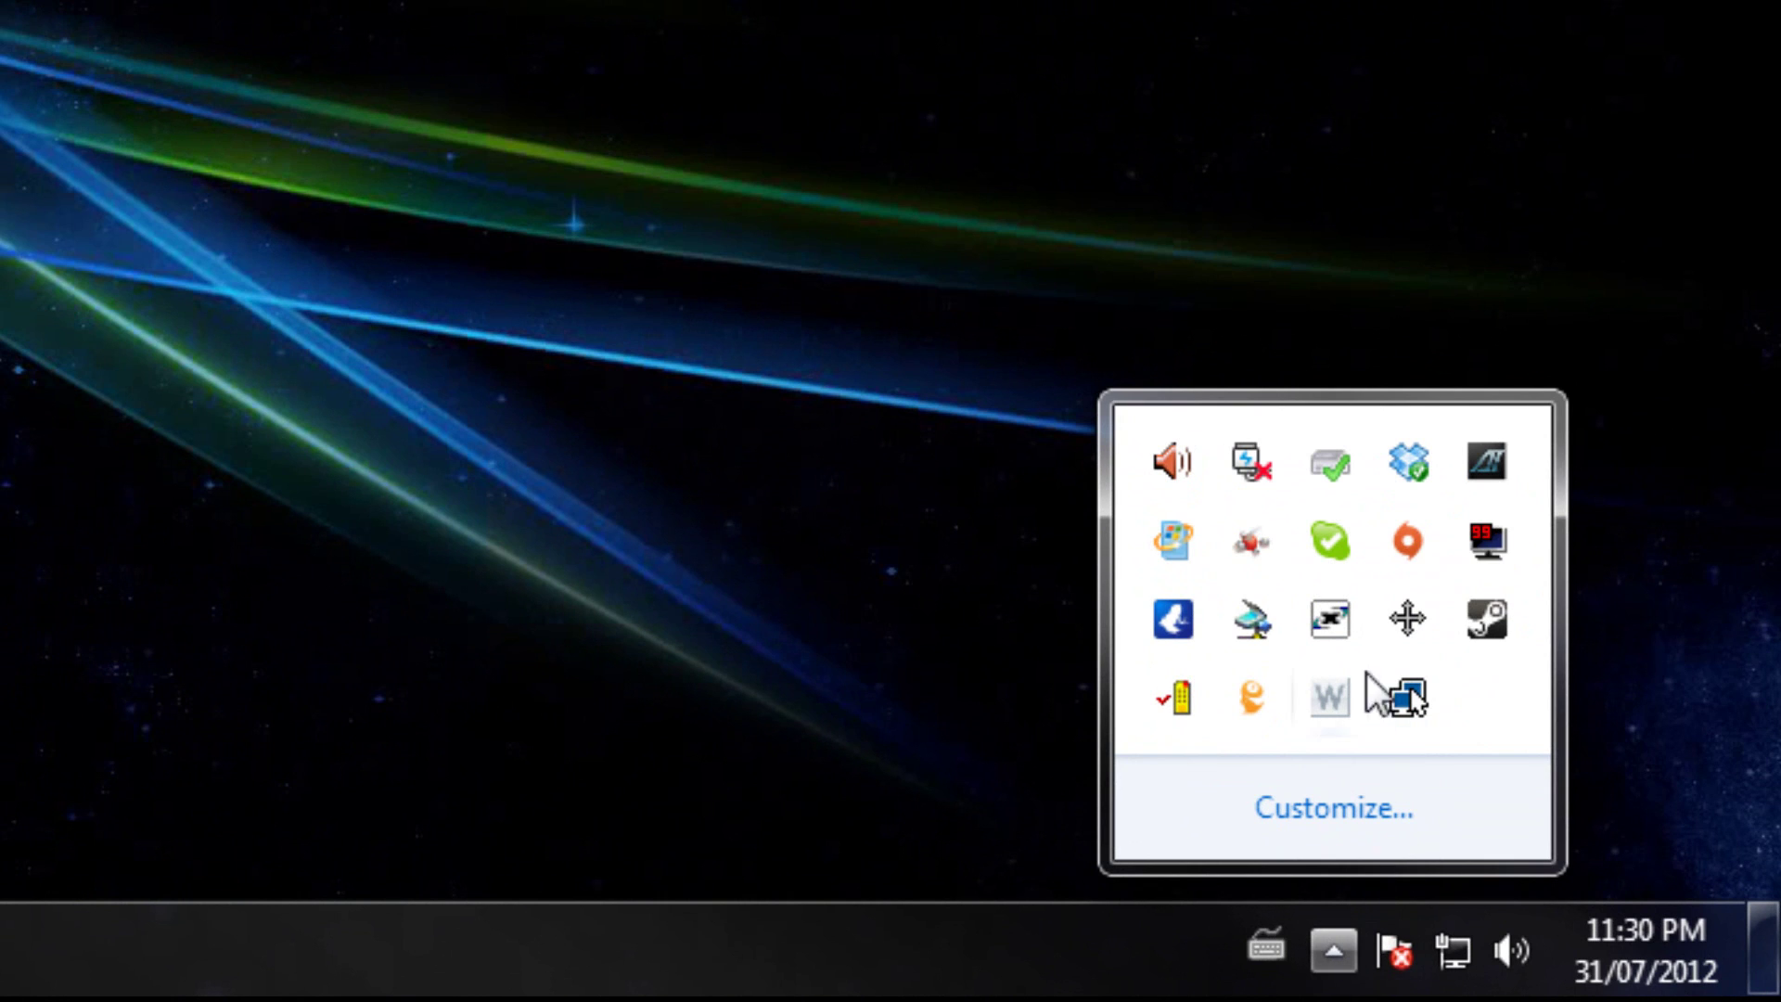
drag(1366, 672, 1417, 661)
right_click(1416, 638)
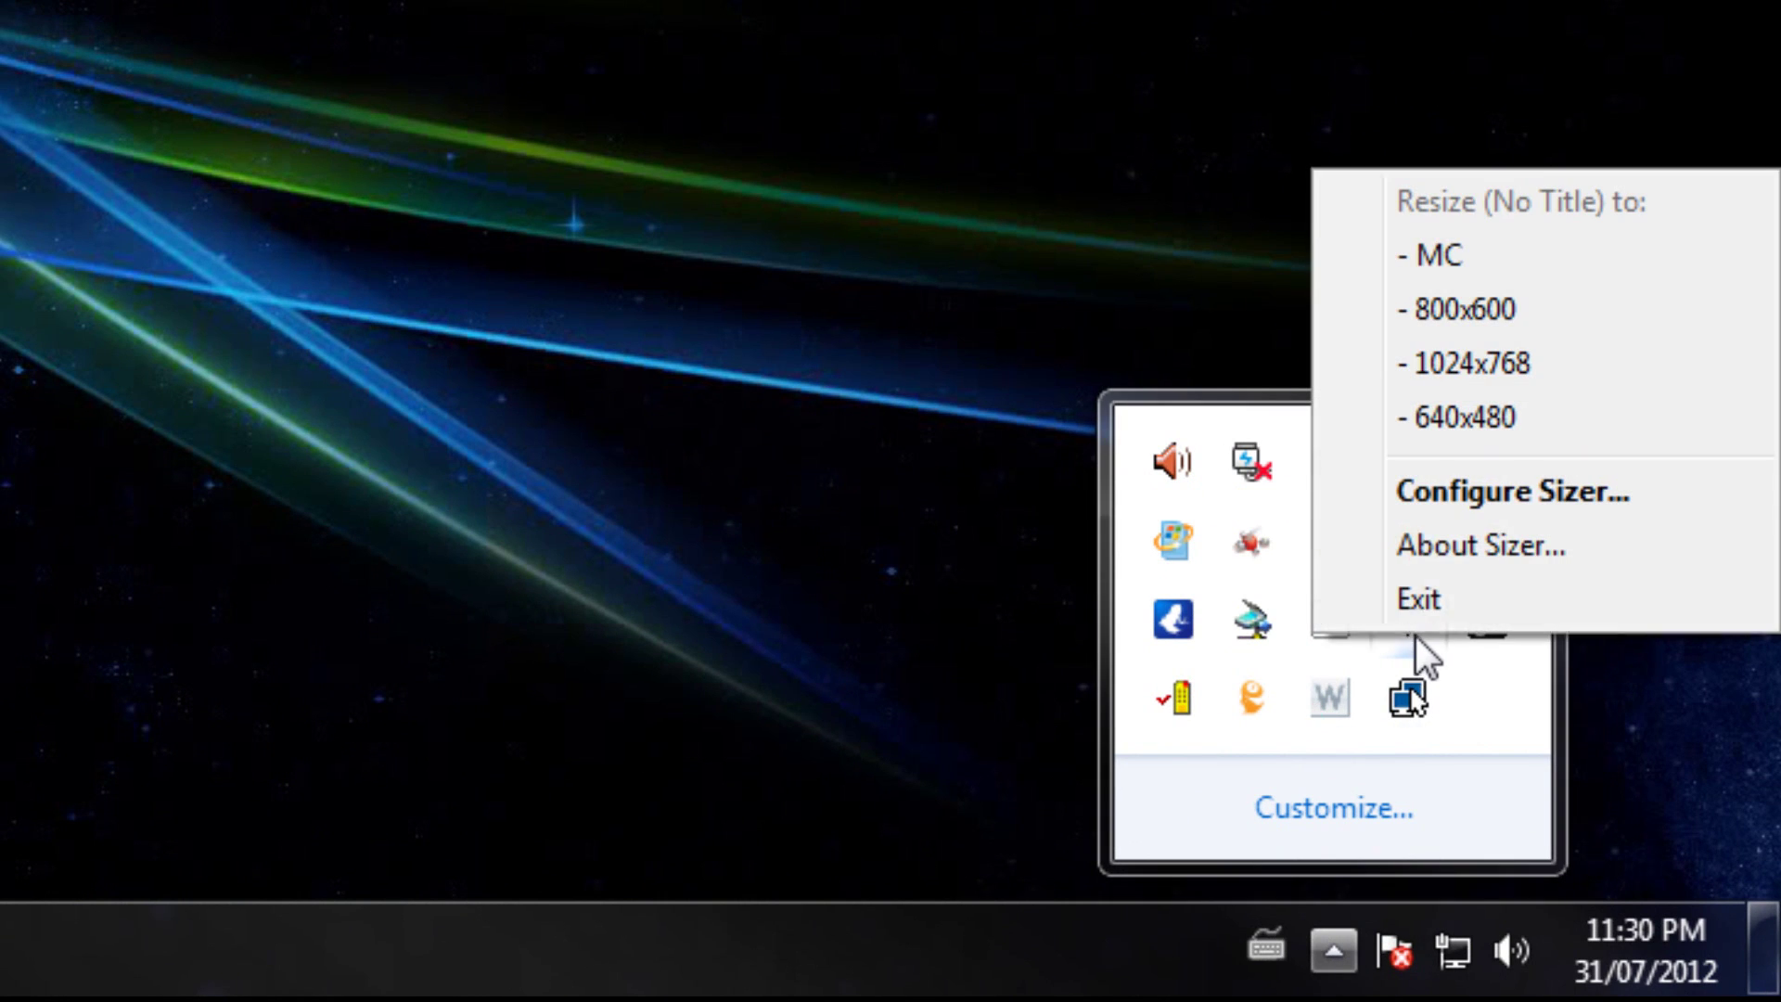
click(1425, 491)
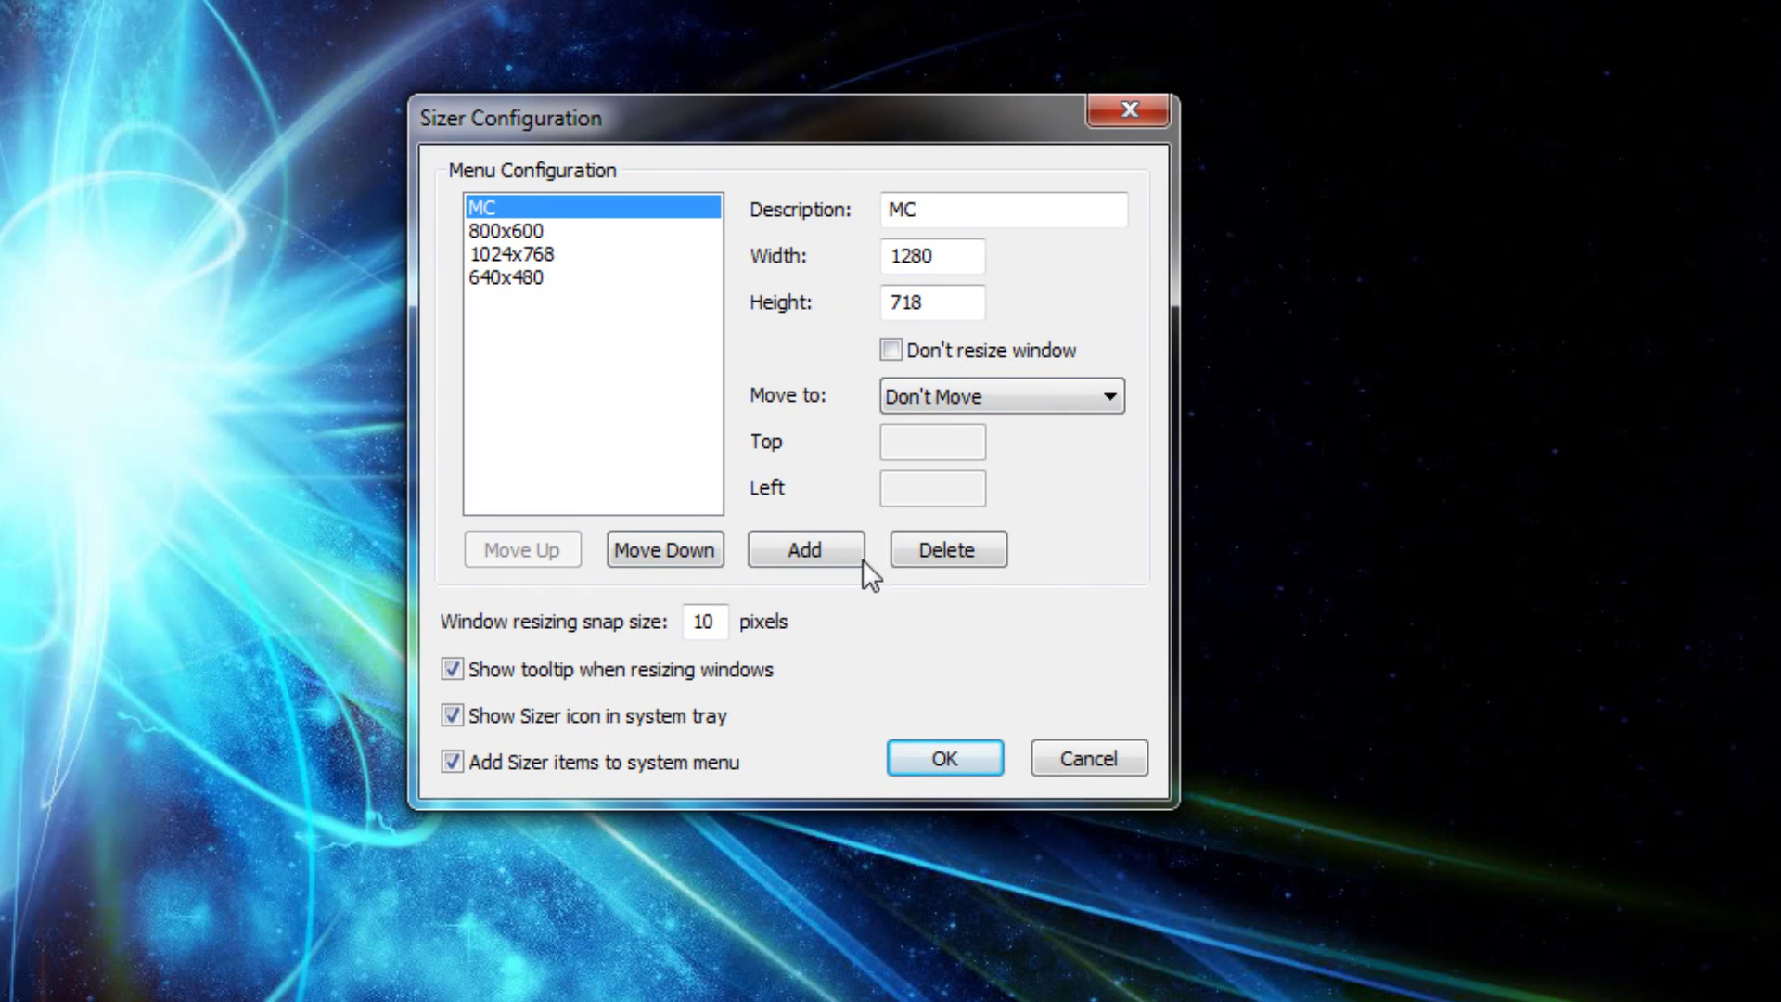
Delete the MC preset and review the remaining size presets
click(946, 551)
click(520, 254)
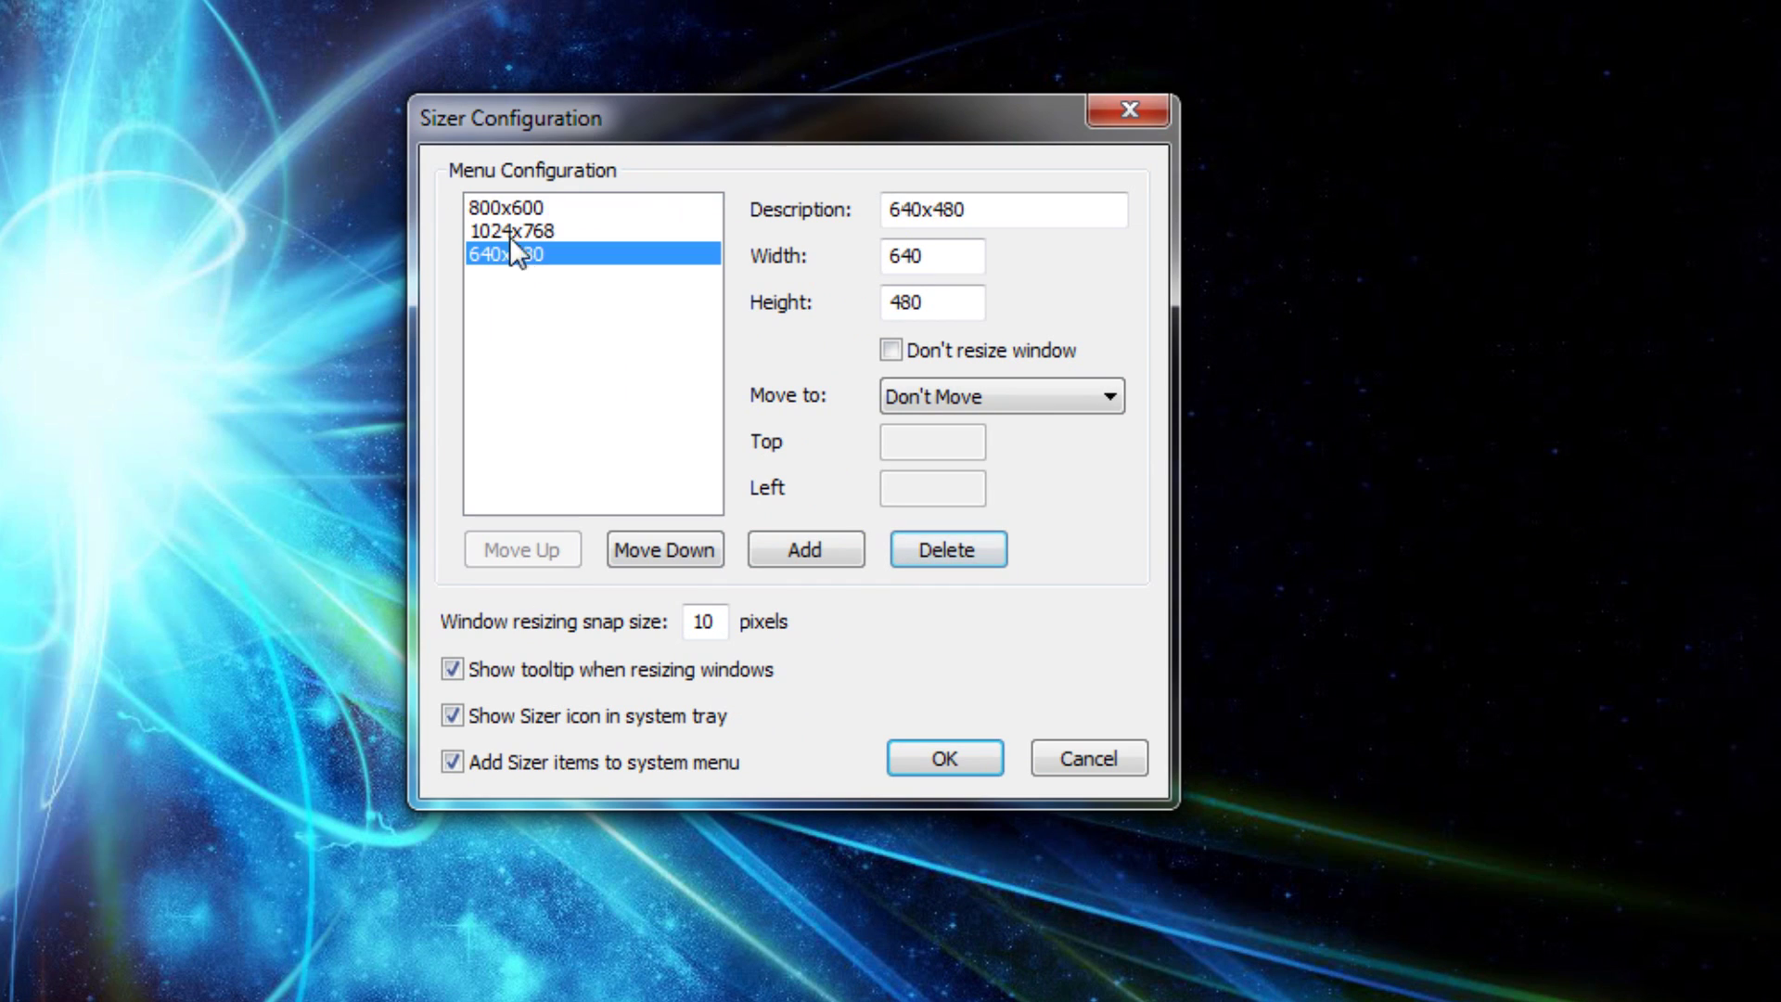
click(510, 207)
click(517, 254)
click(510, 208)
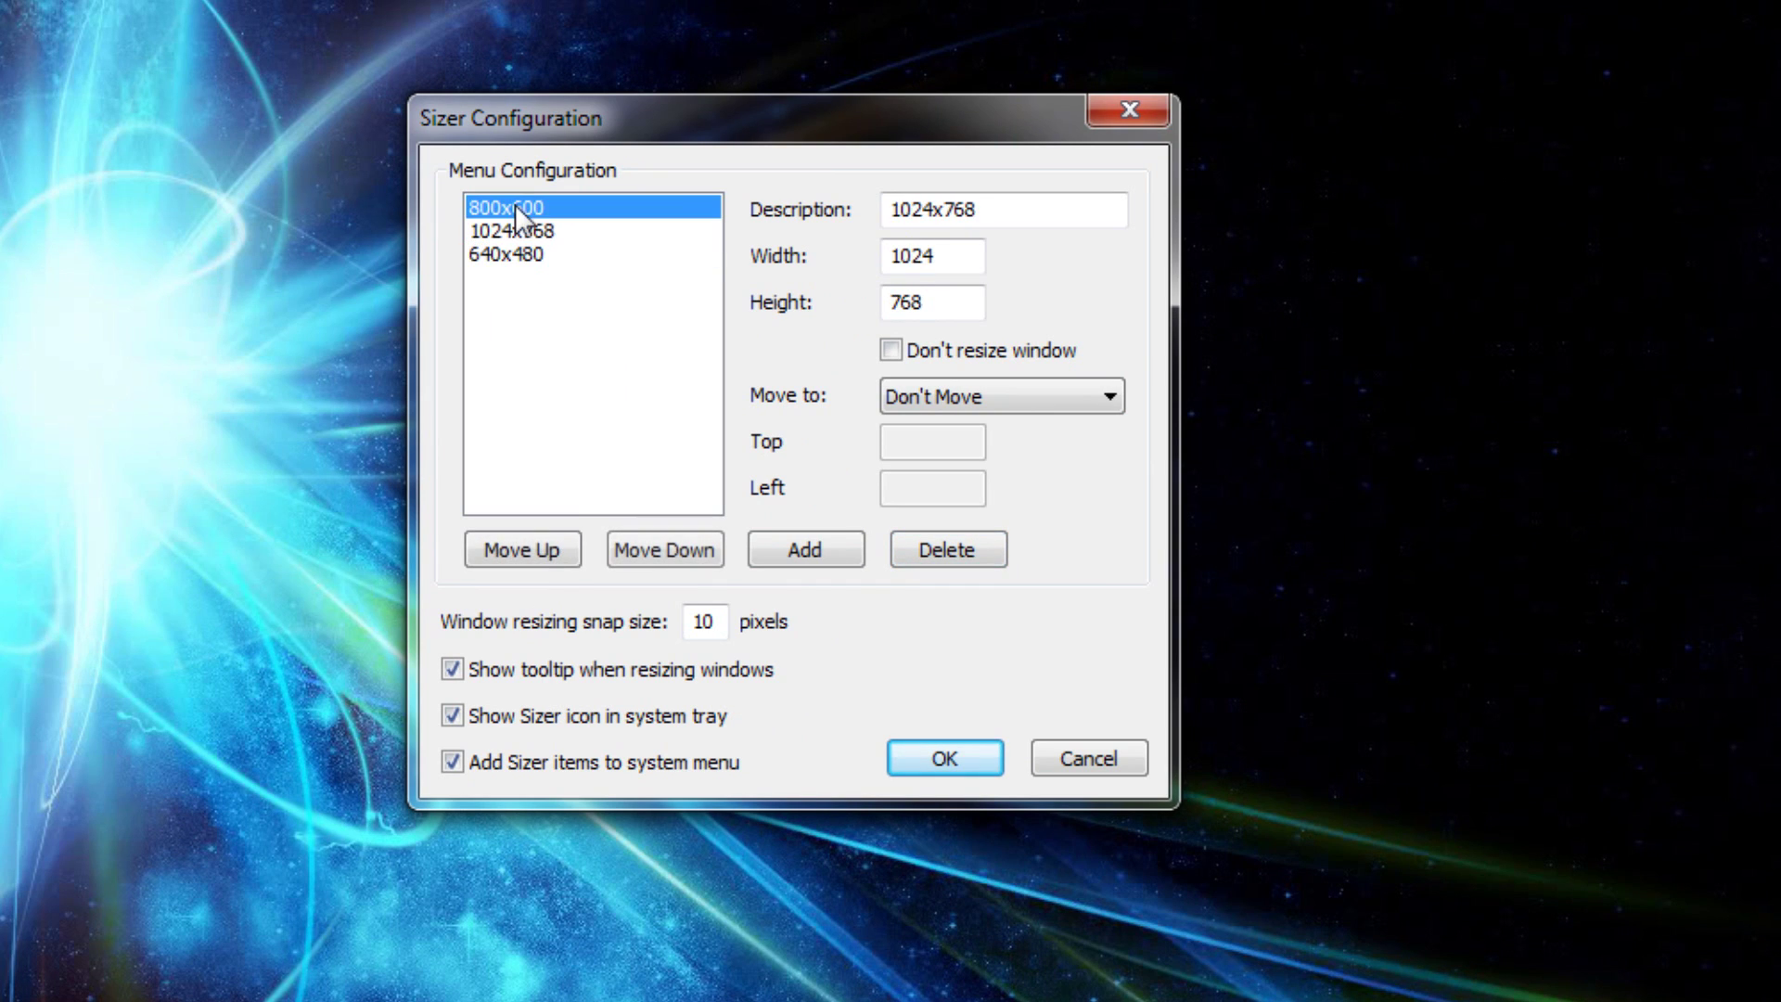
click(524, 254)
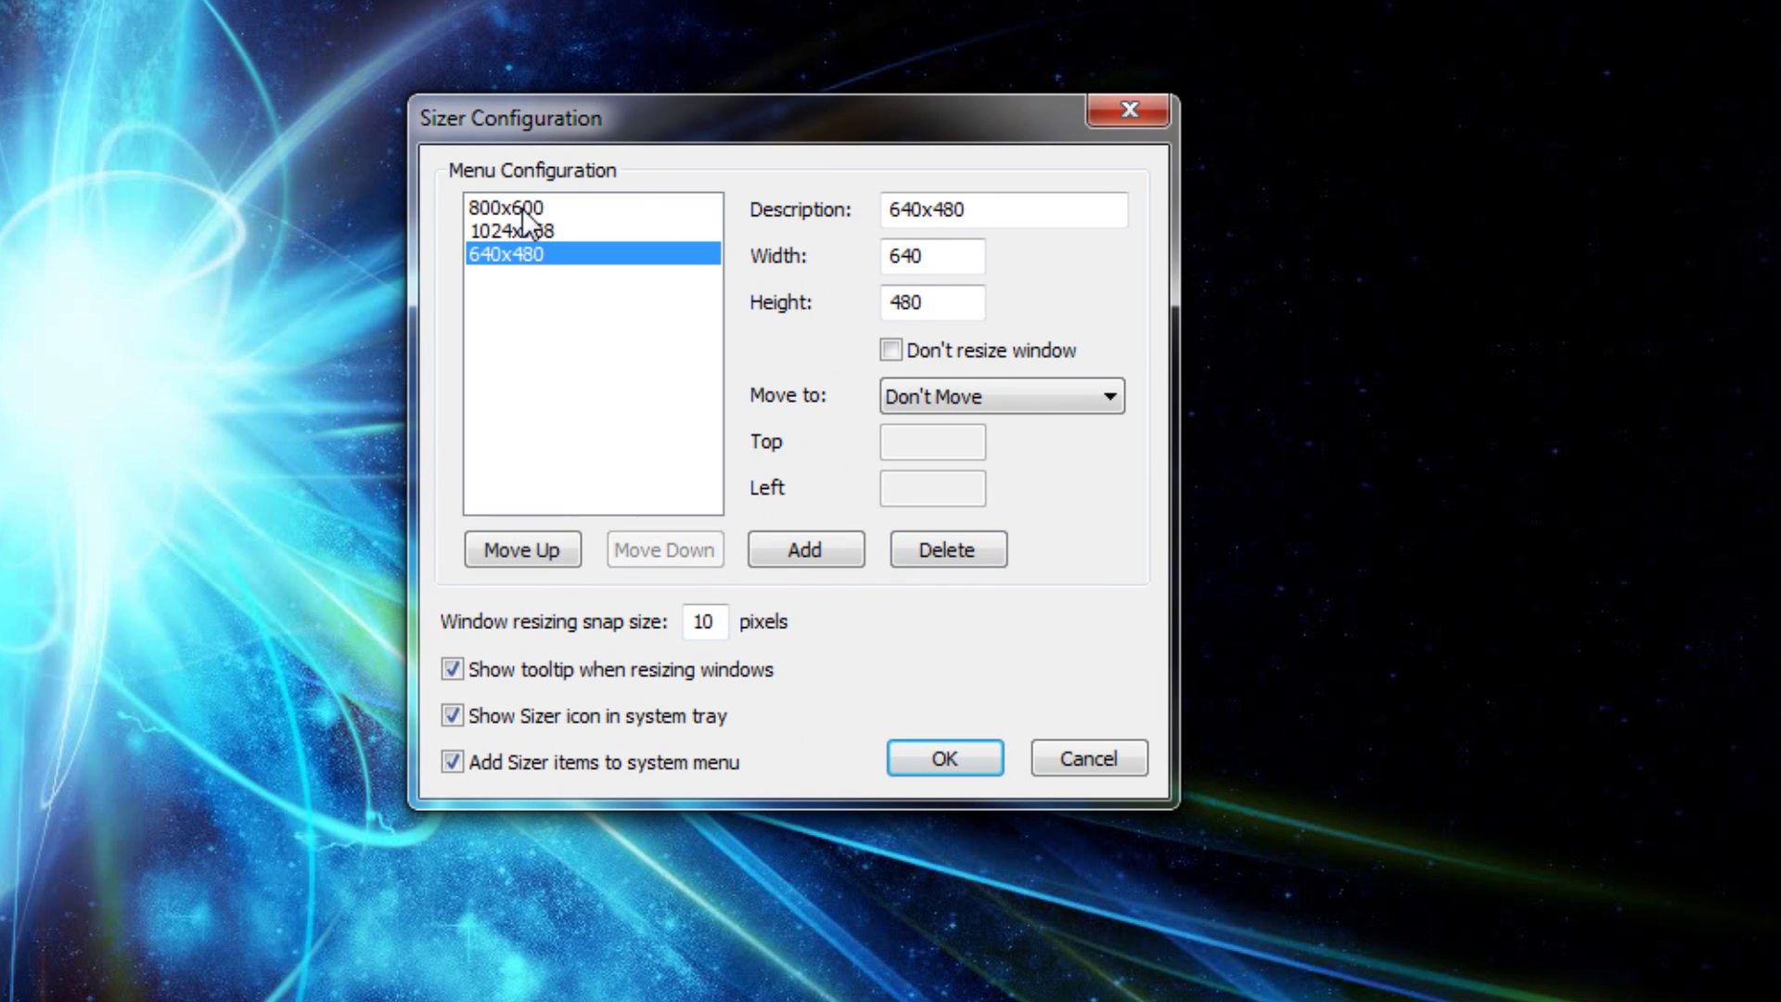
Add a 'Minecraft' preset of 1280x718 and move it to the top of the list
click(777, 556)
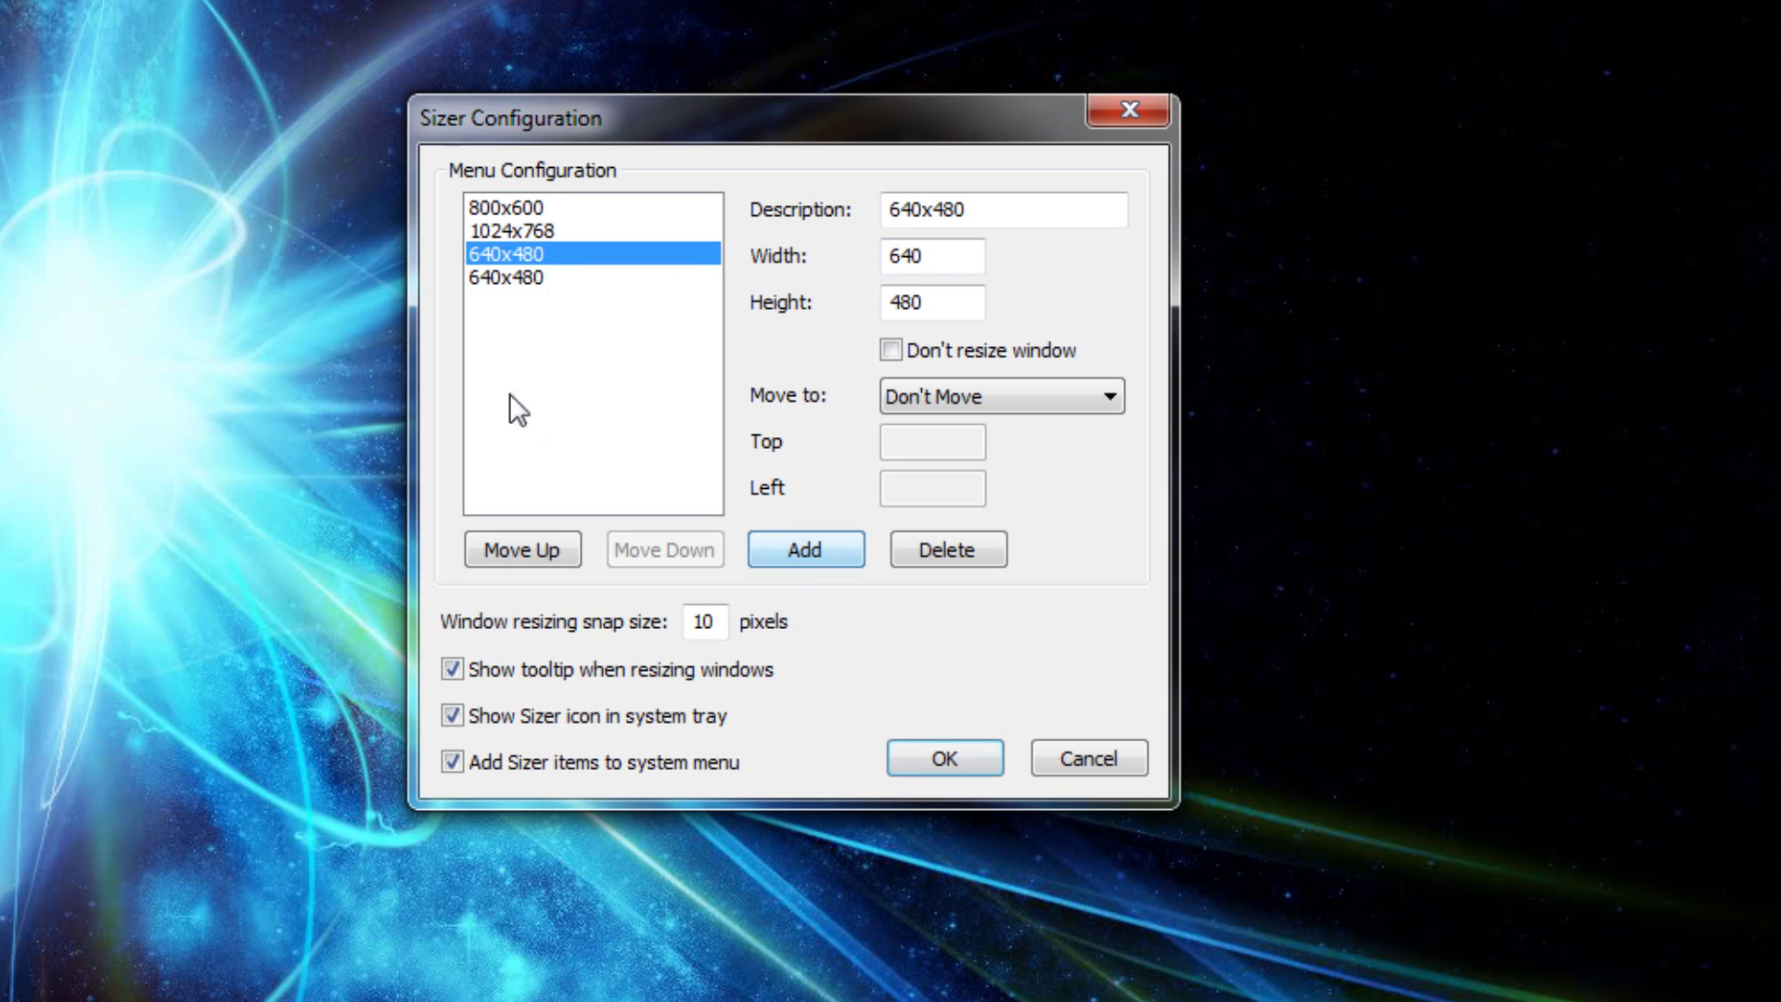
click(508, 283)
drag(967, 209, 890, 209)
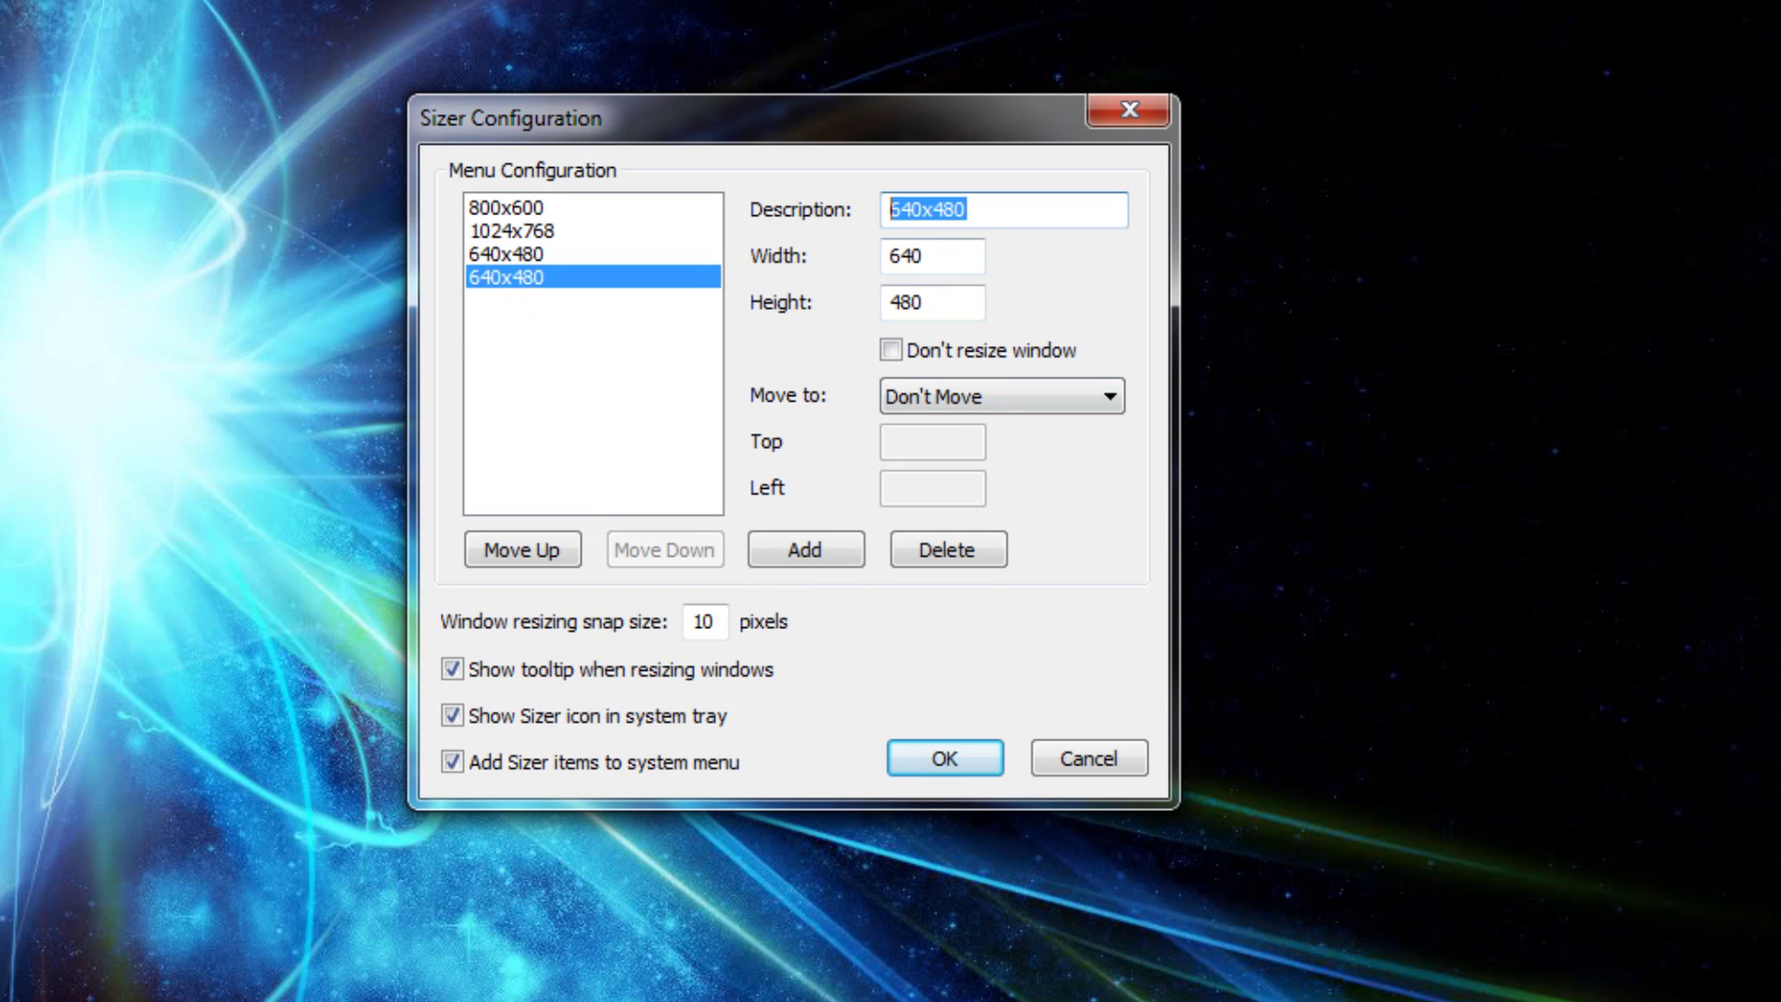
text(Minecraft)
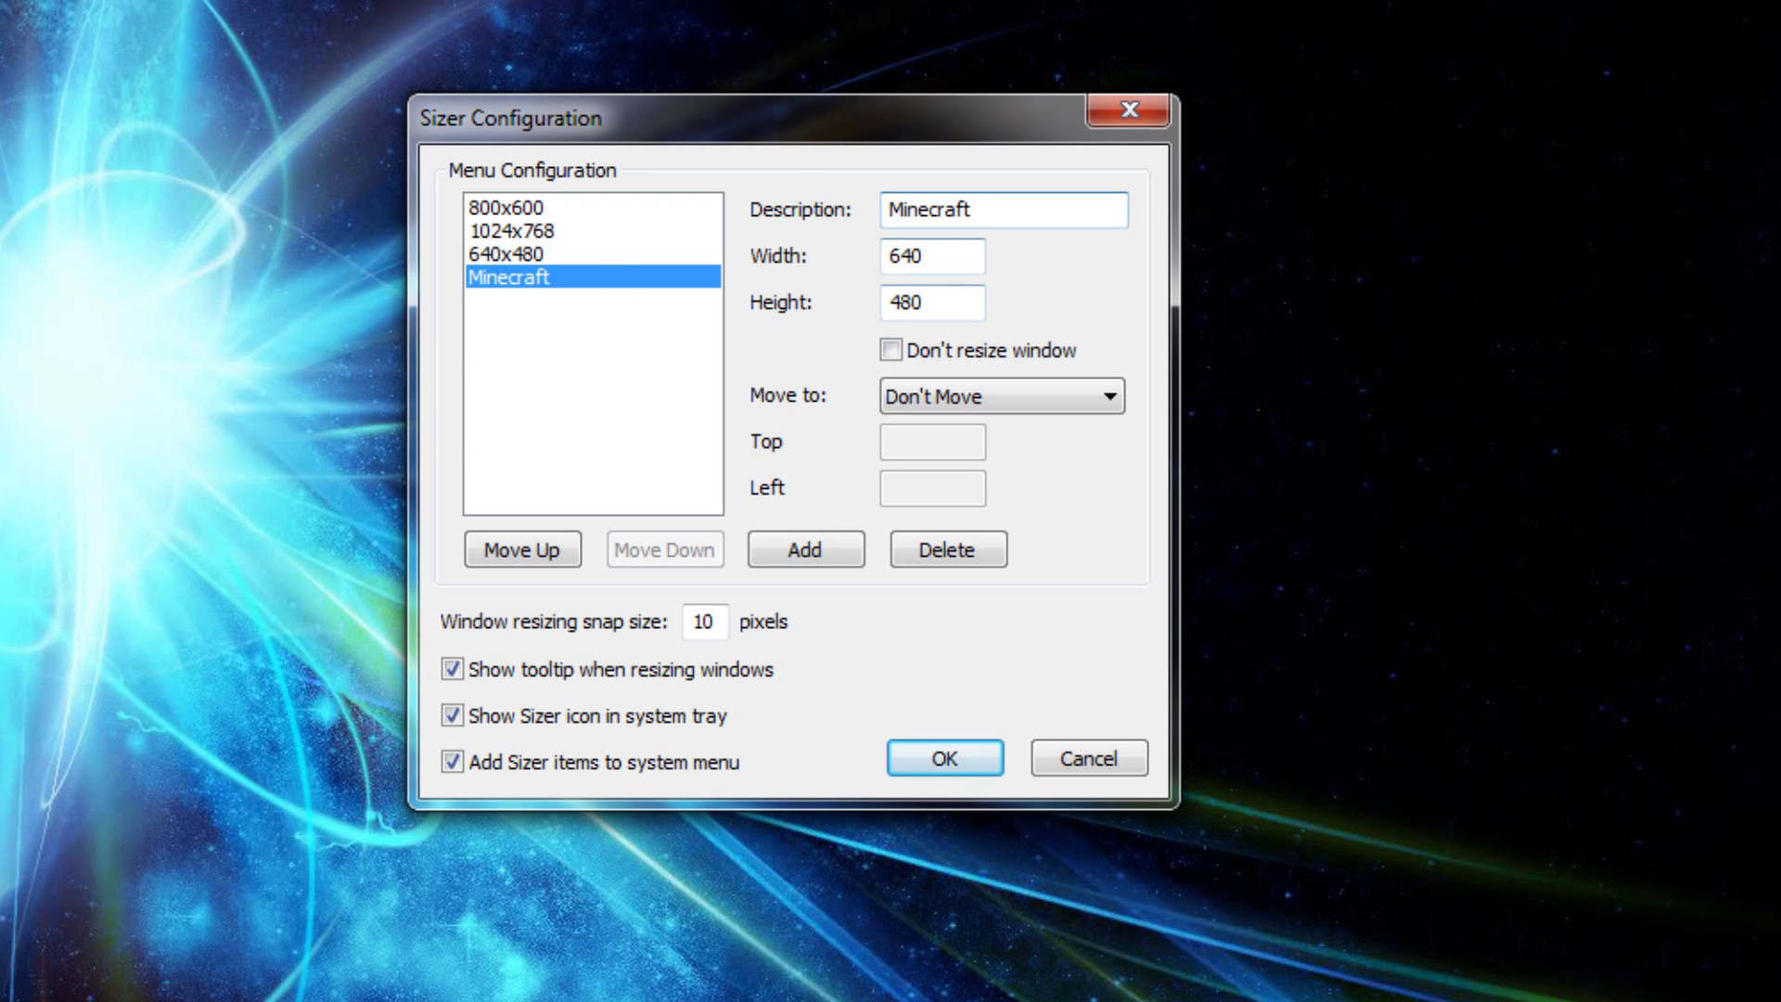
key(Tab)
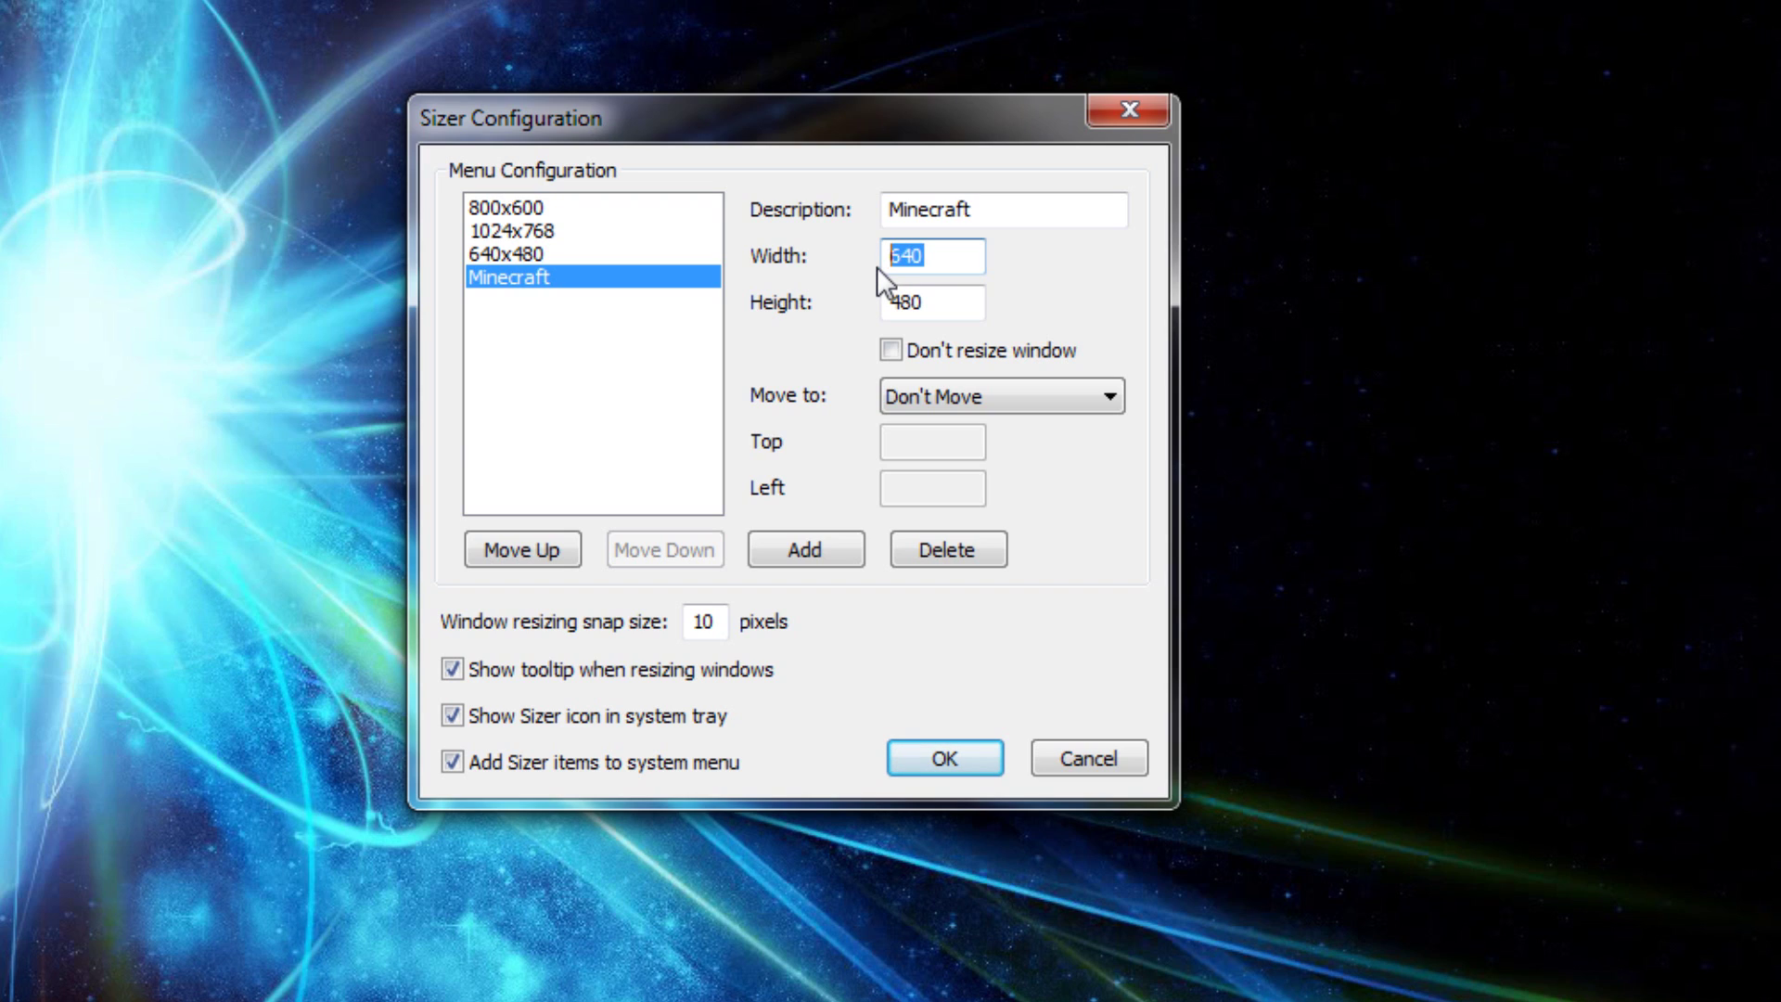
text(1280)
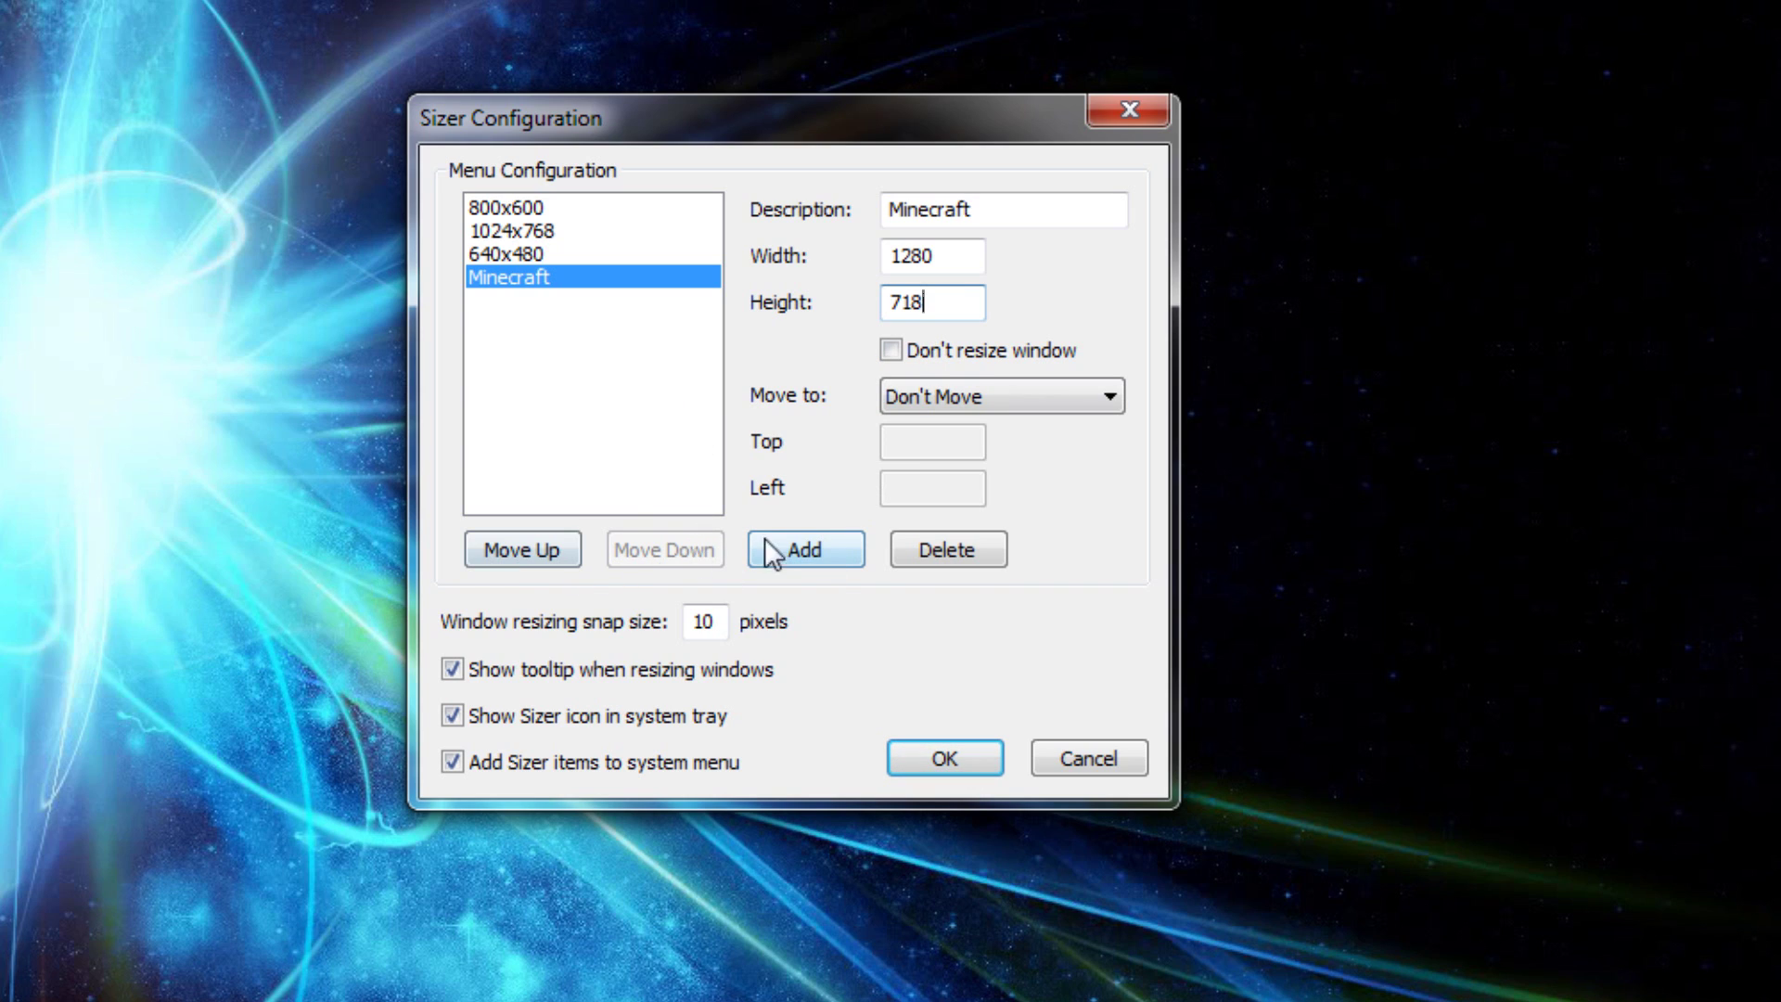
click(541, 556)
click(541, 556)
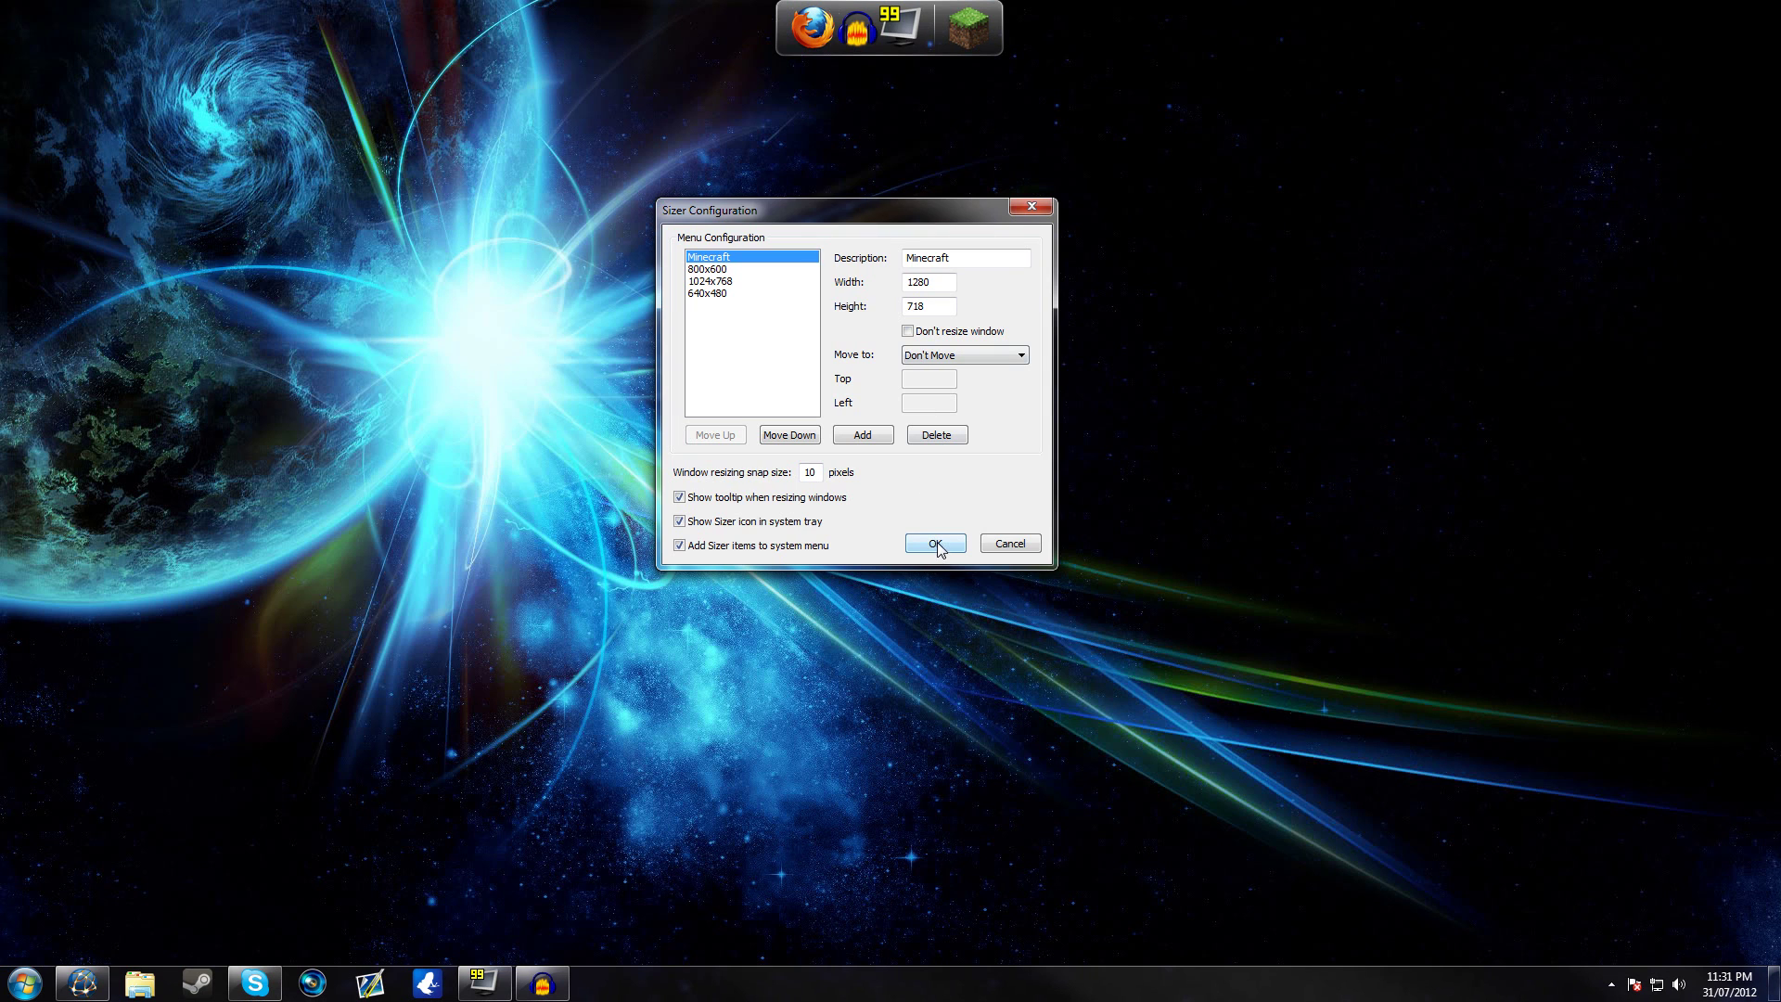
Save the presets, resize the Minecraft Launcher to the 1280x718 Minecraft preset, and log in
click(937, 543)
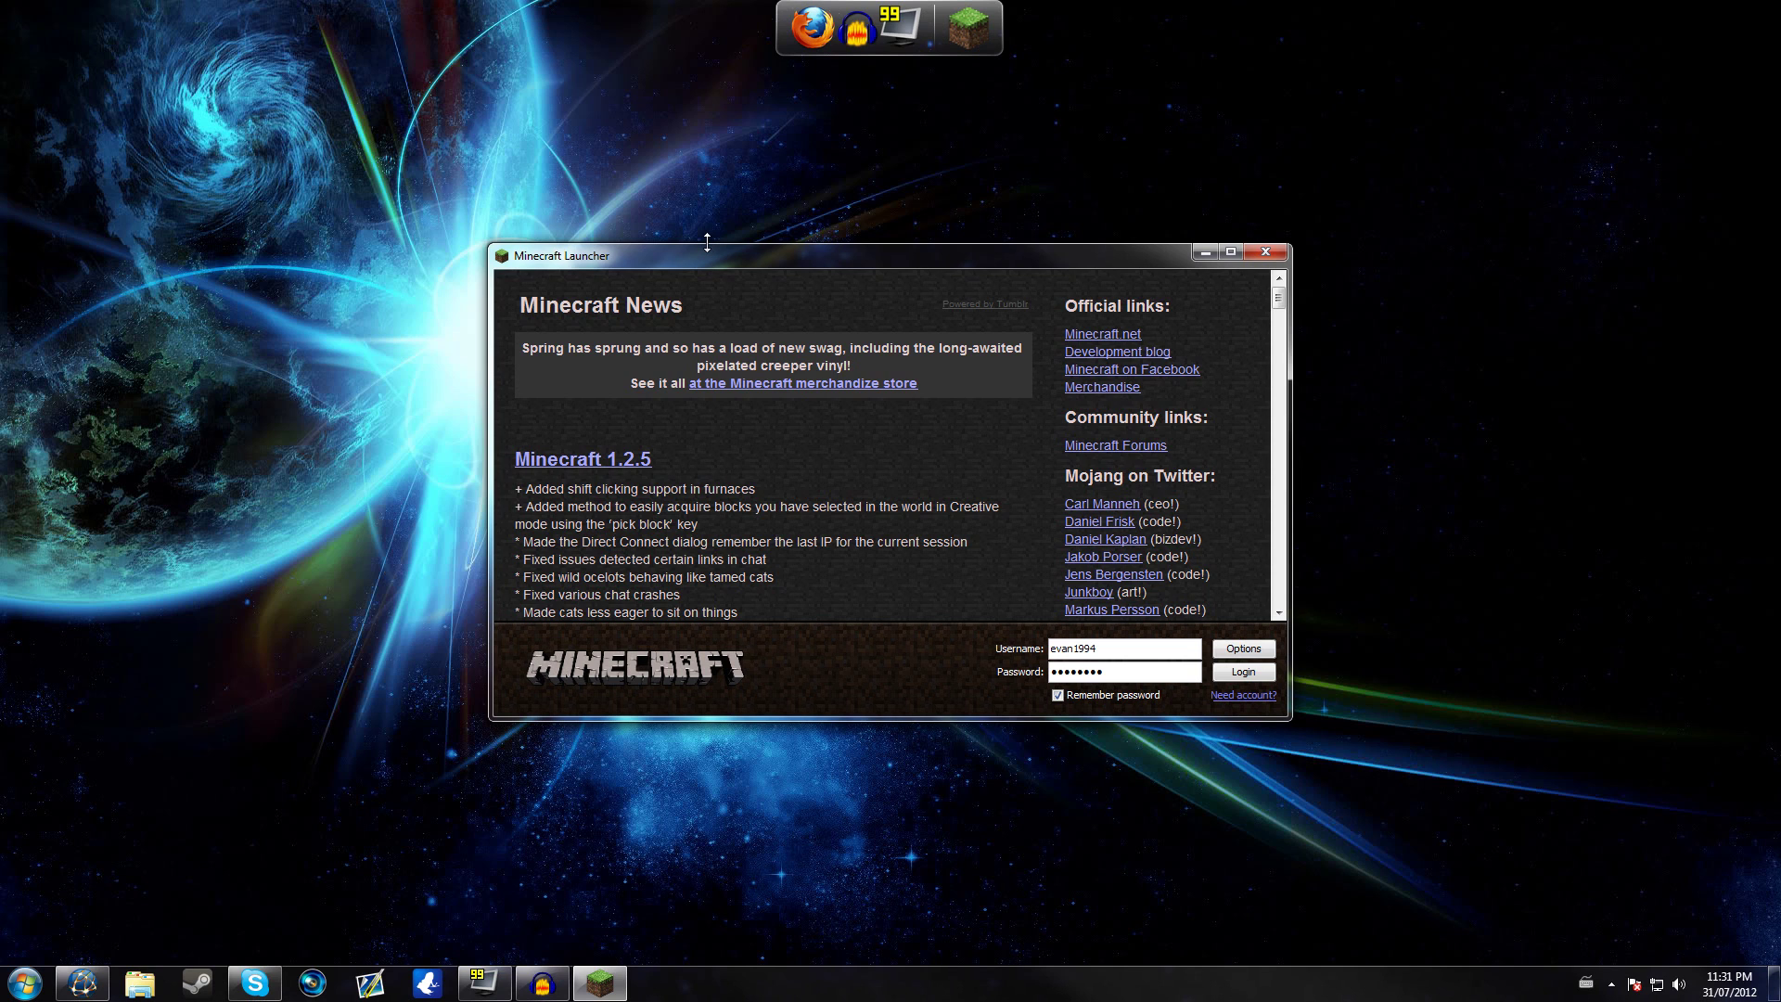
drag(706, 243, 694, 211)
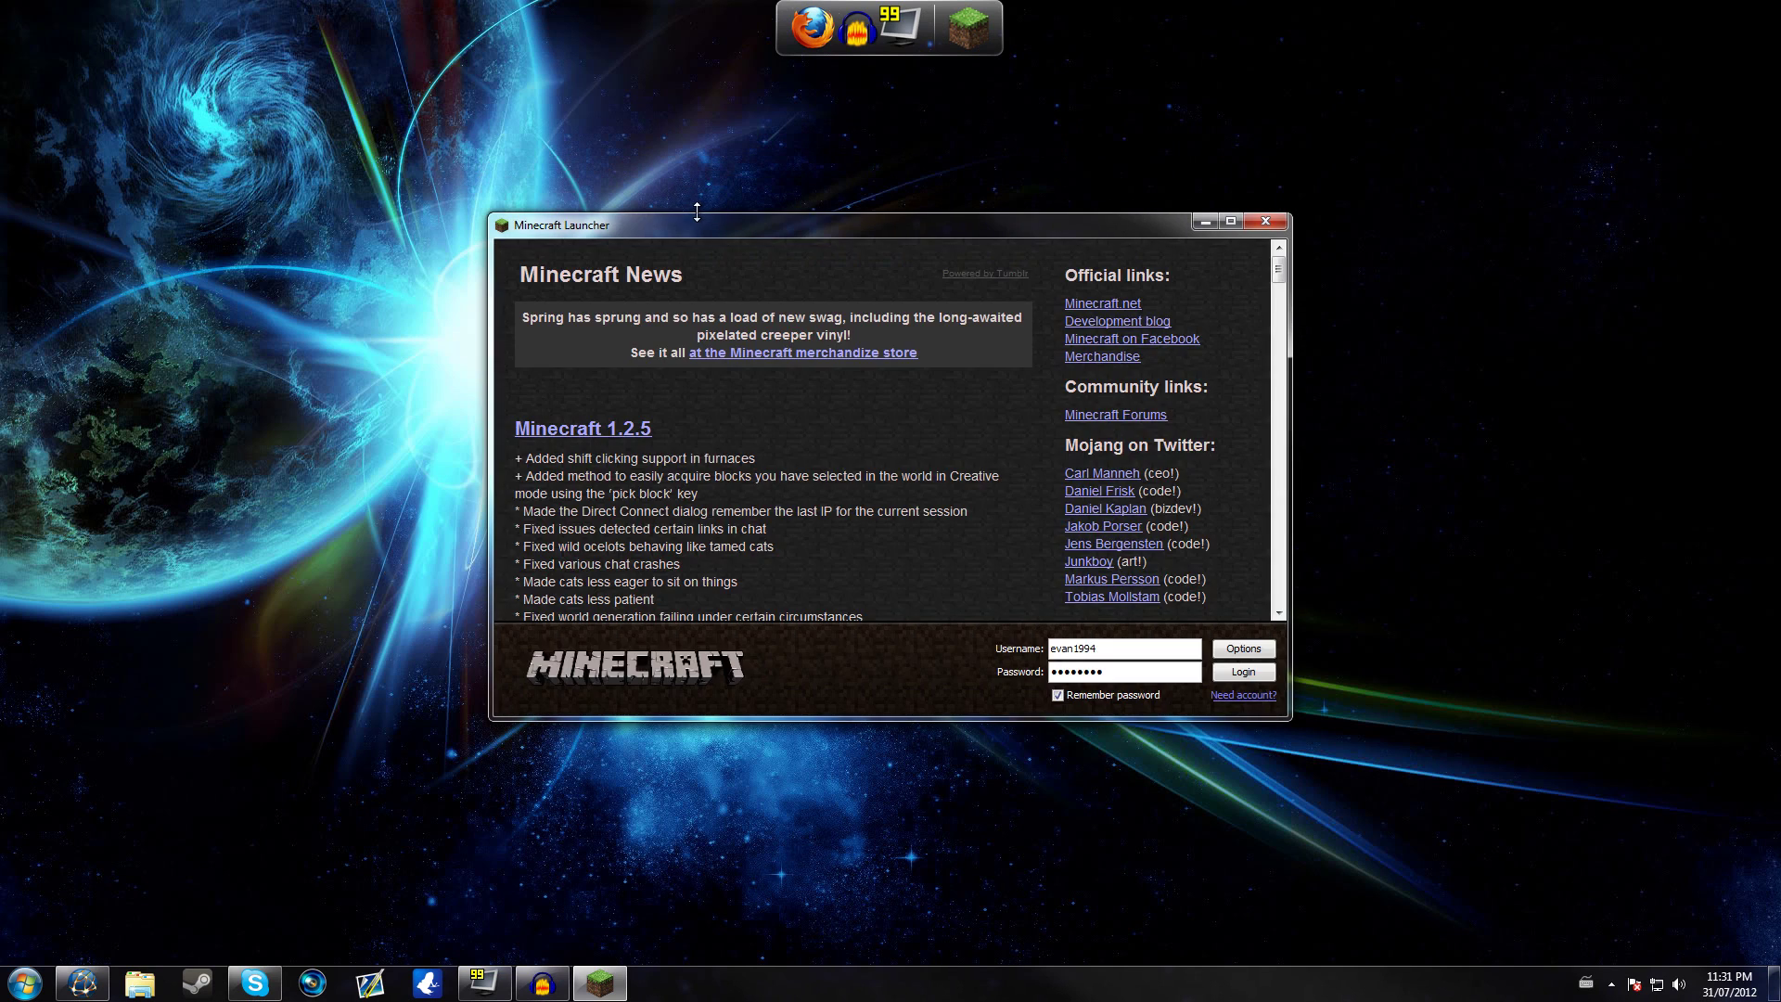
right_click(696, 211)
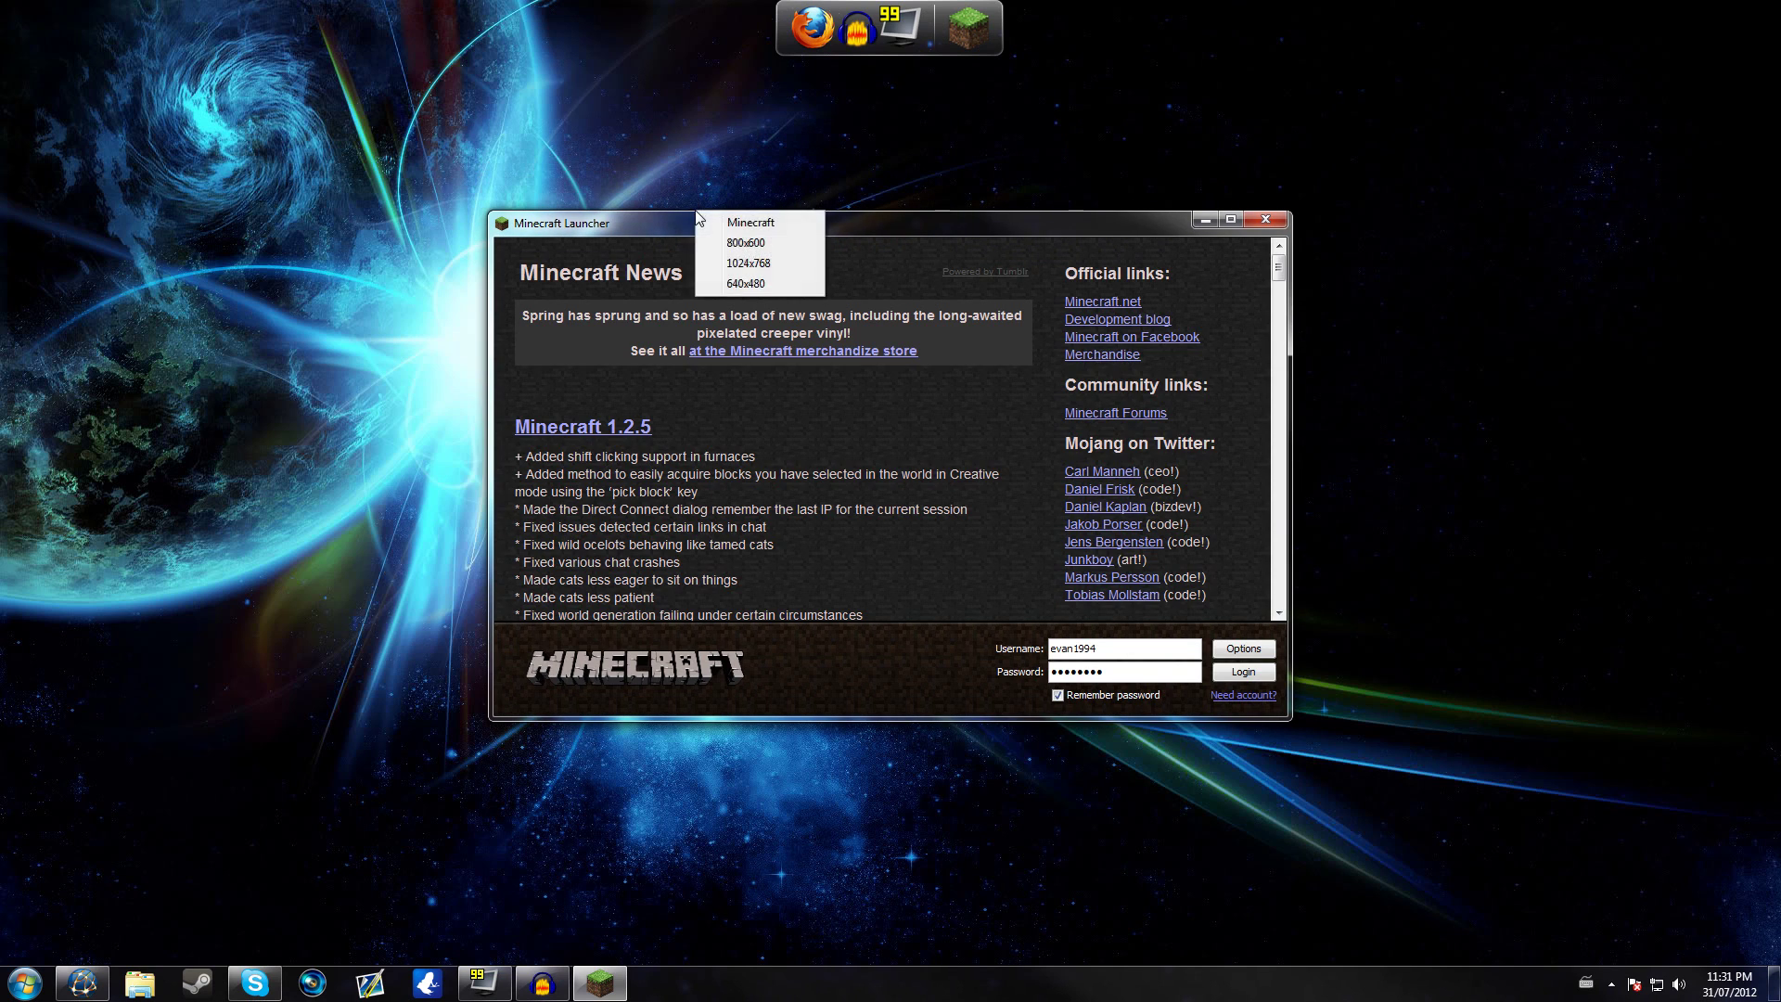
click(737, 224)
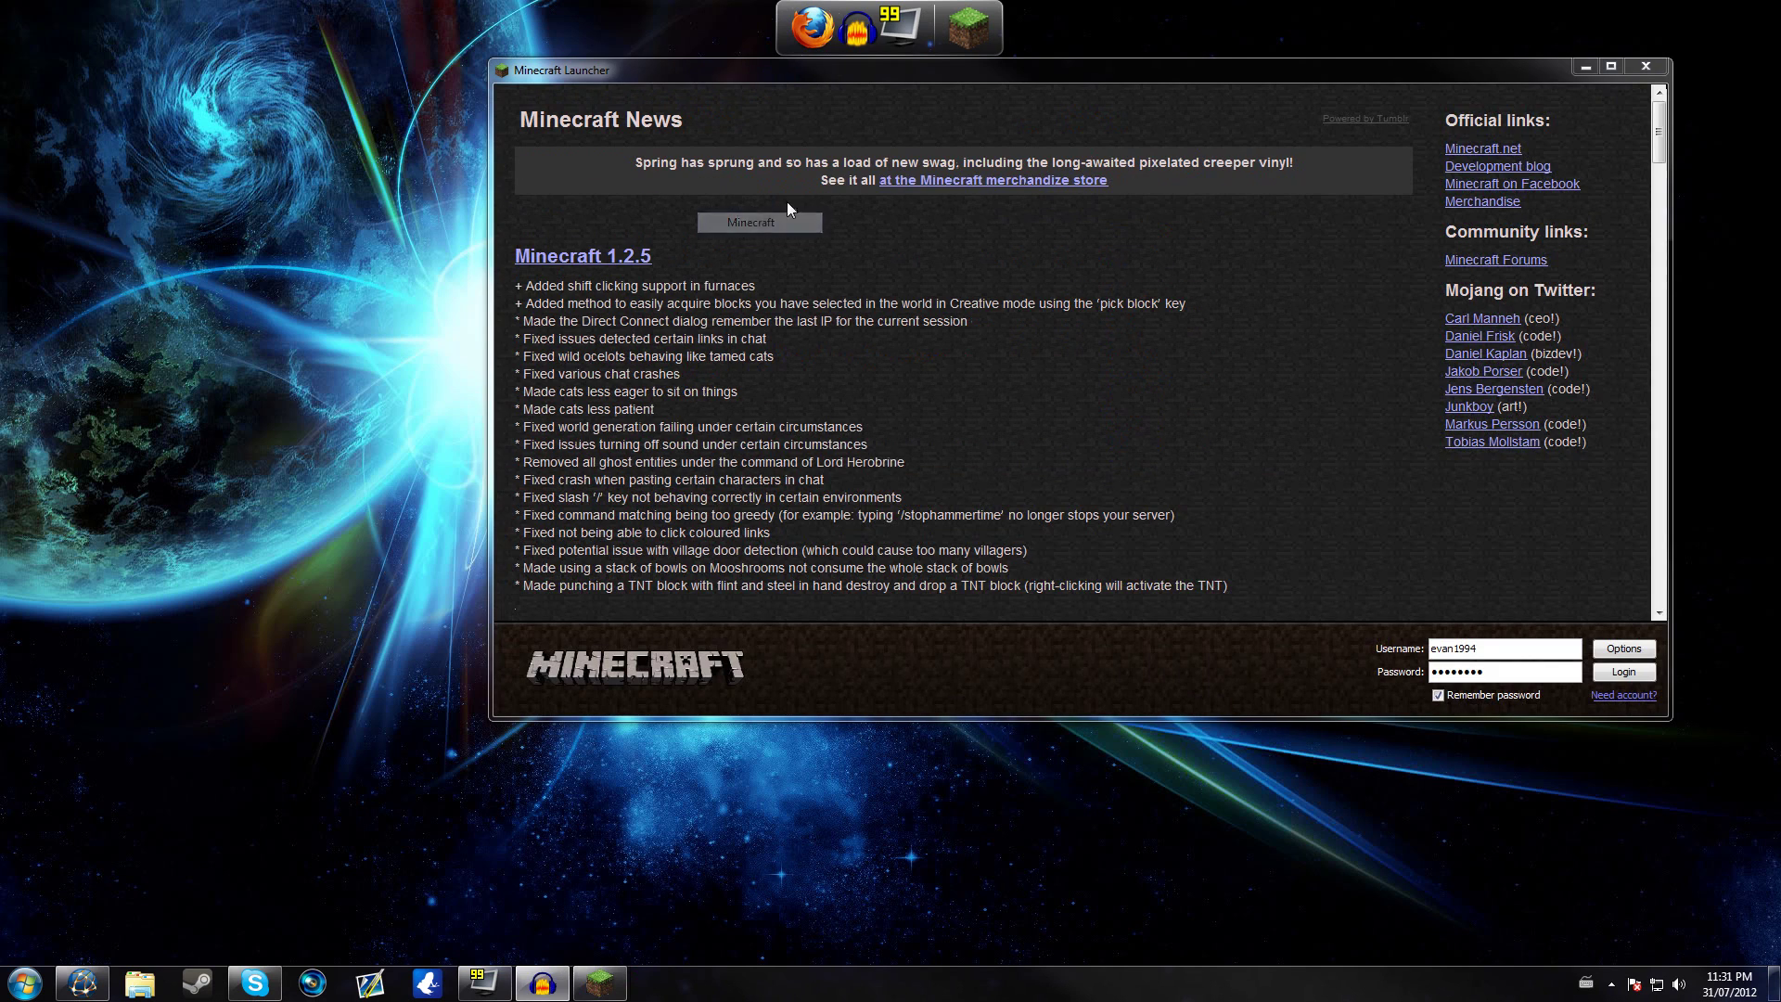
drag(935, 71, 766, 152)
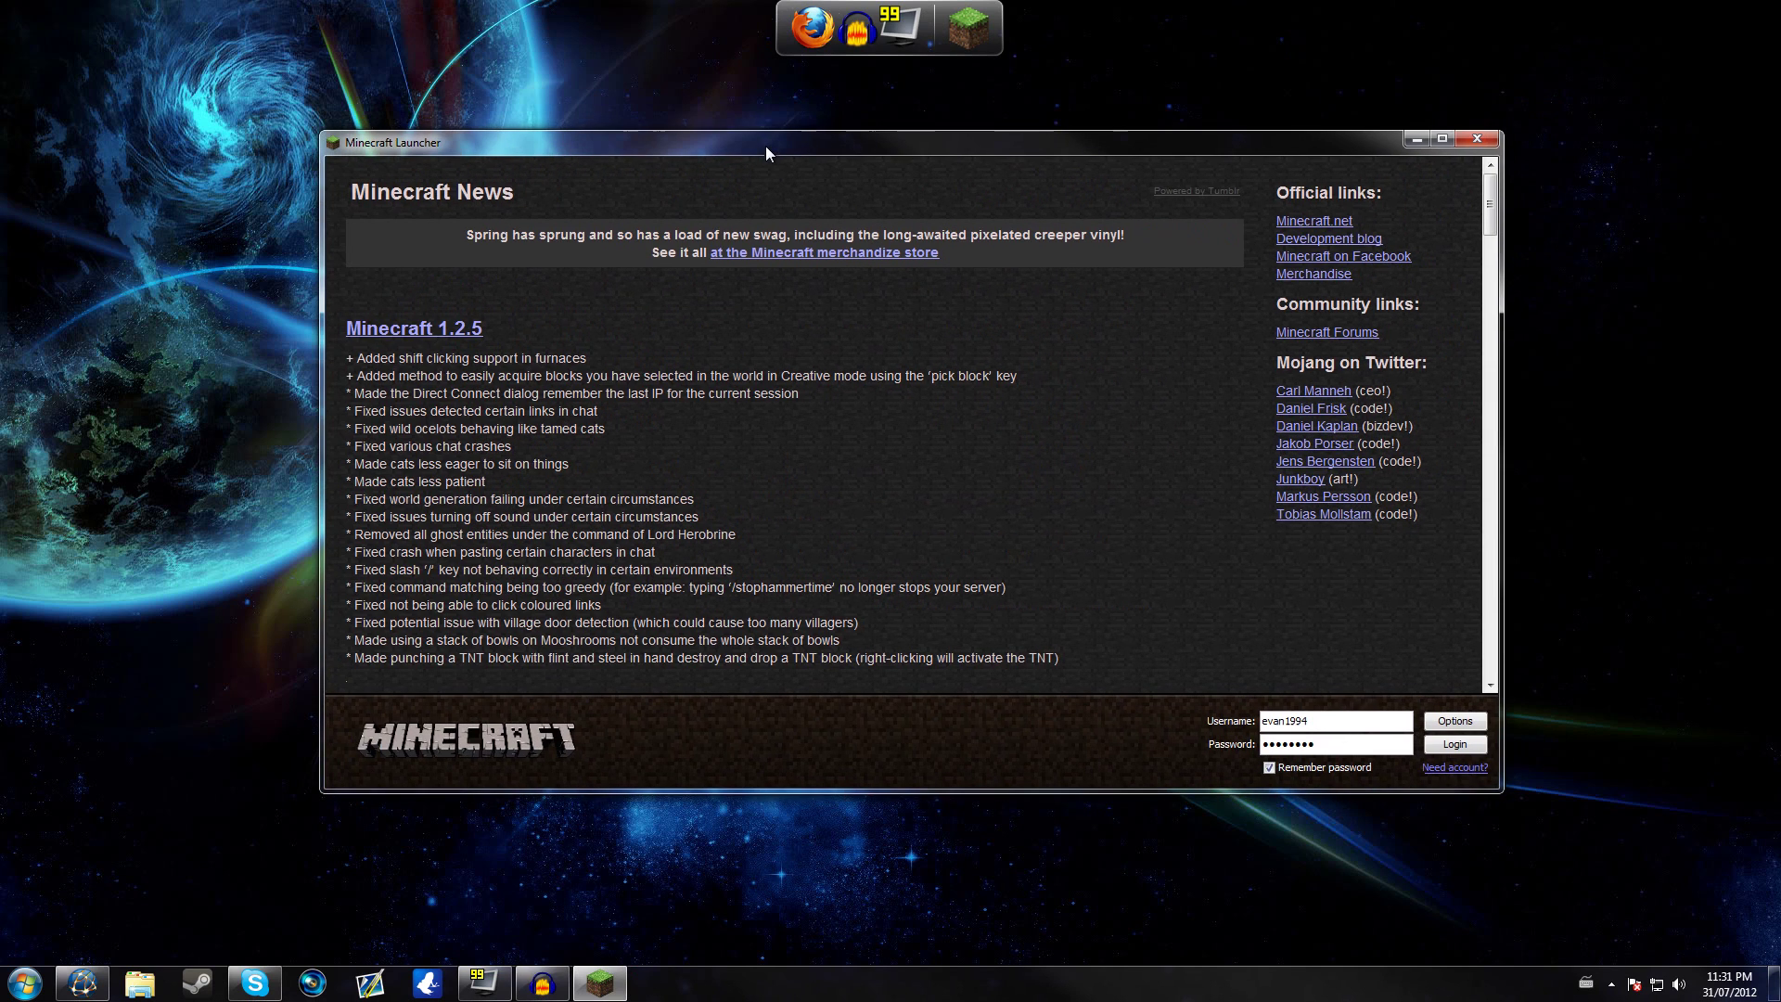
click(1474, 745)
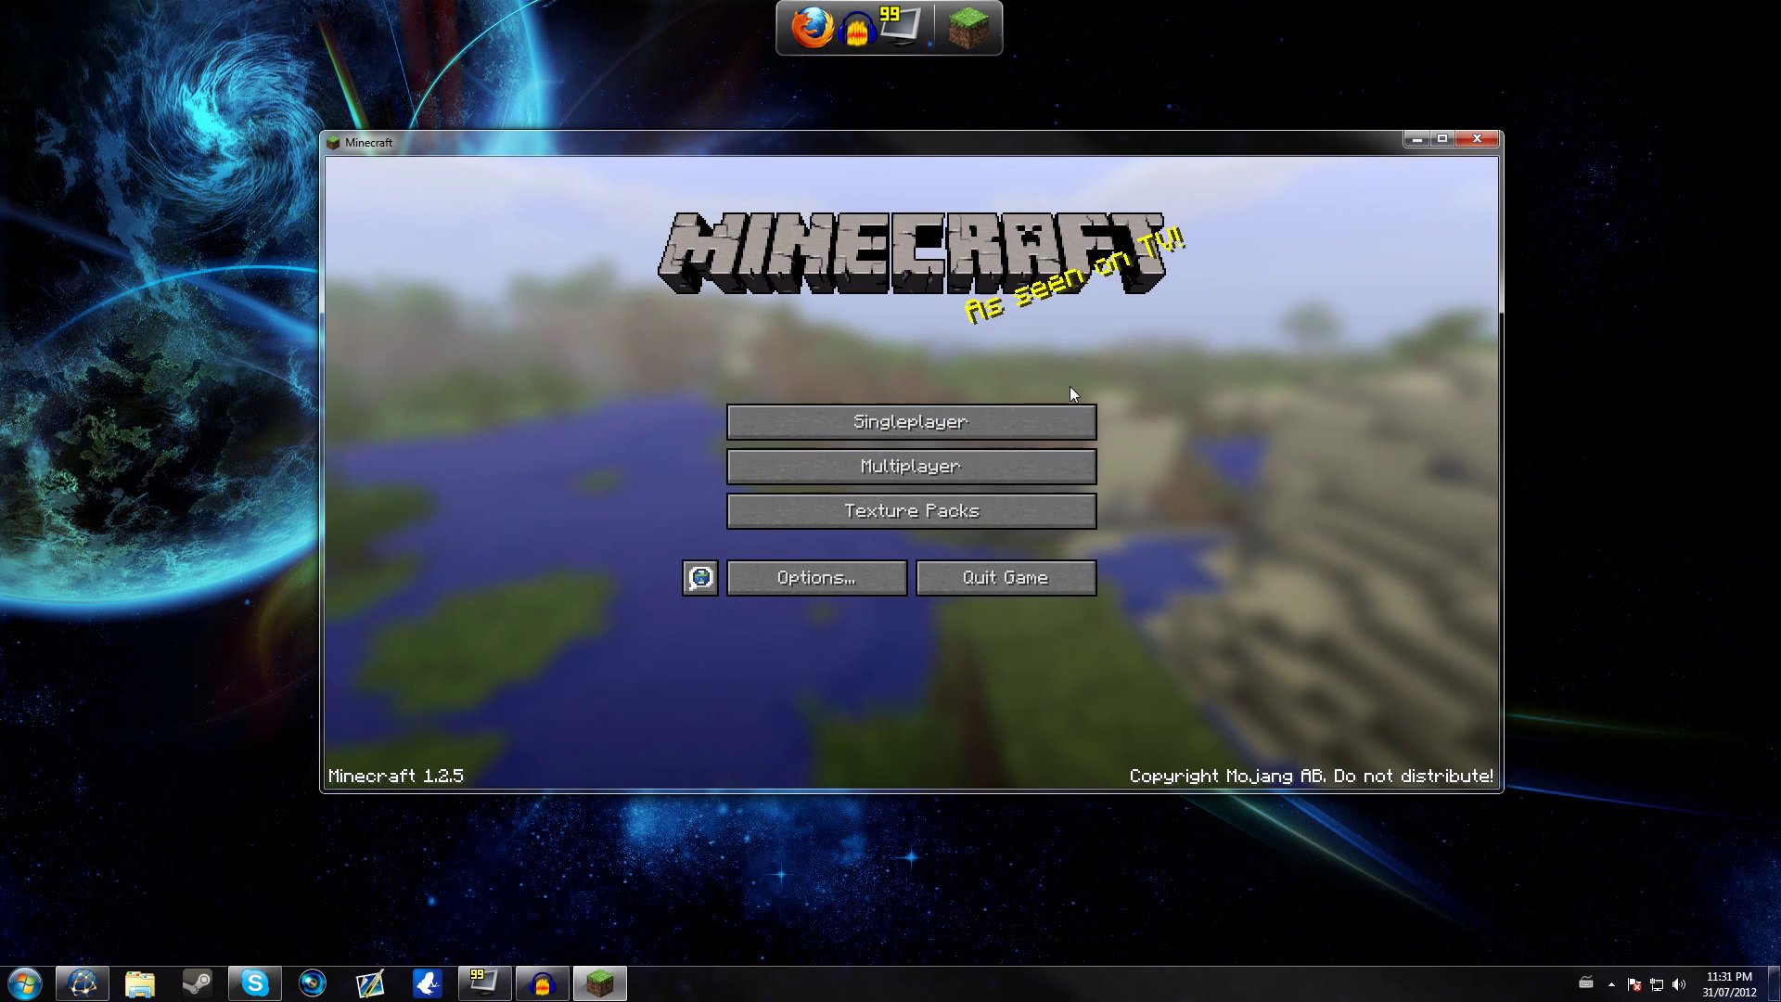
Visit the world selection screen, then shrink the game window to 640x480
click(1022, 424)
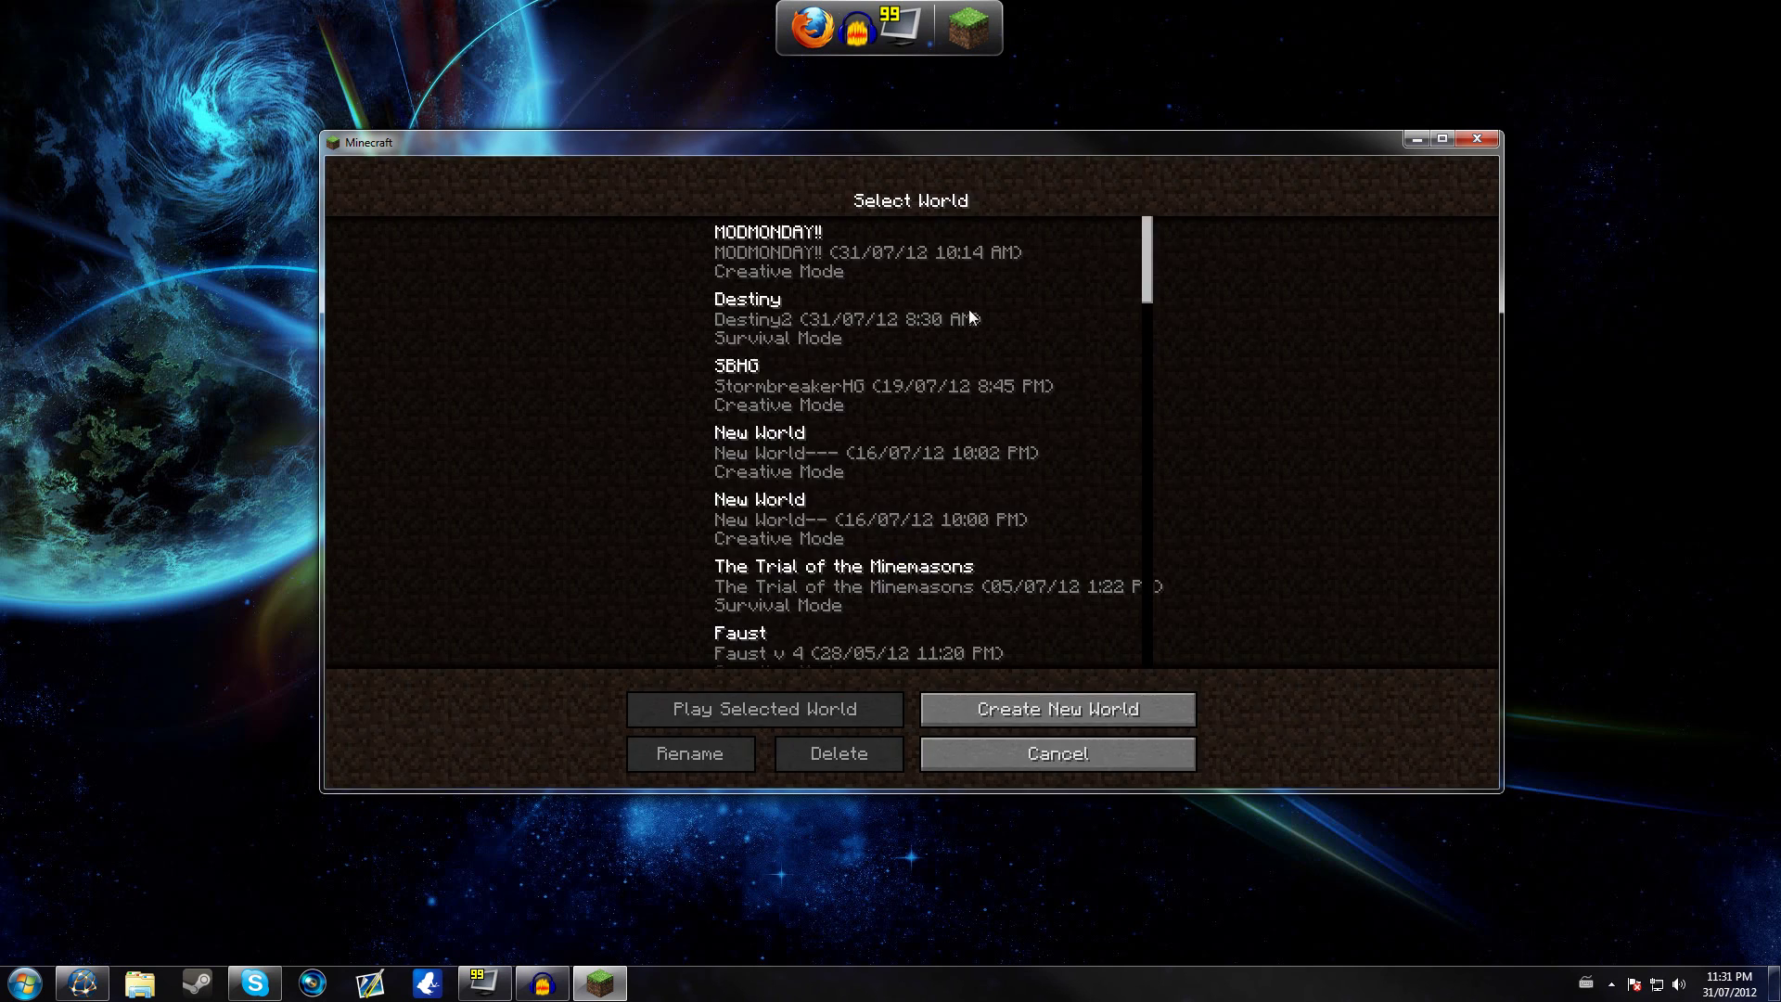
click(1113, 754)
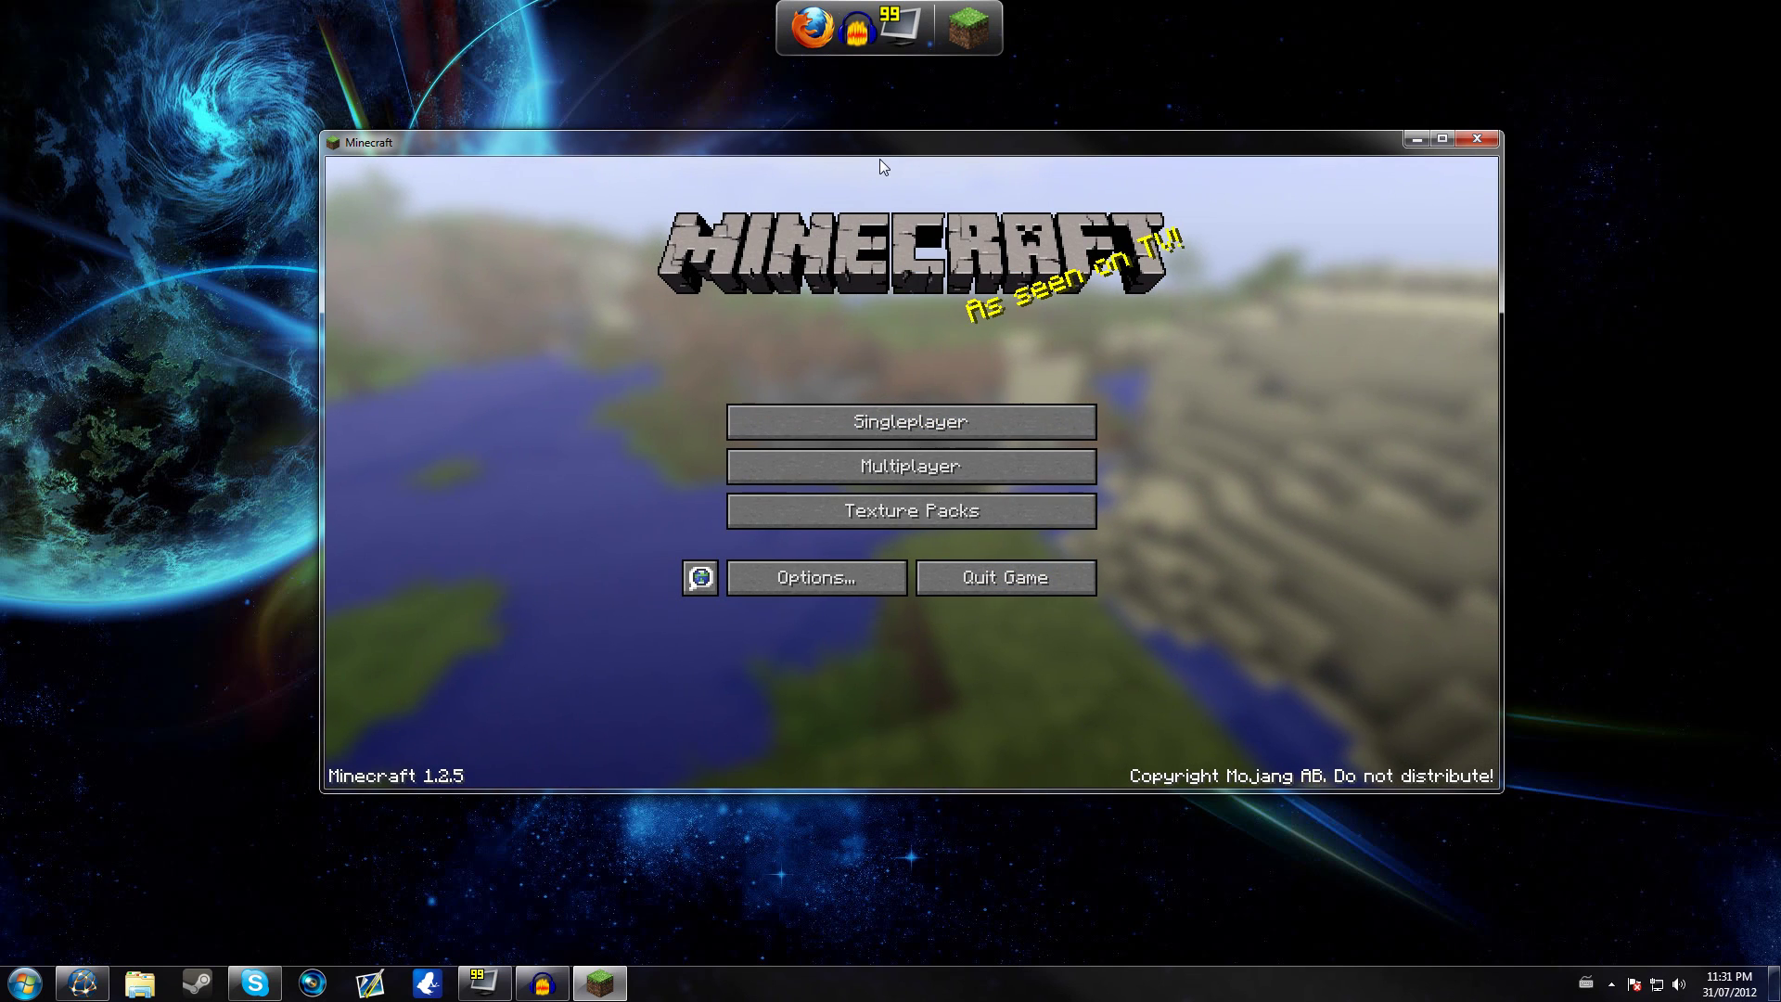
right_click(897, 129)
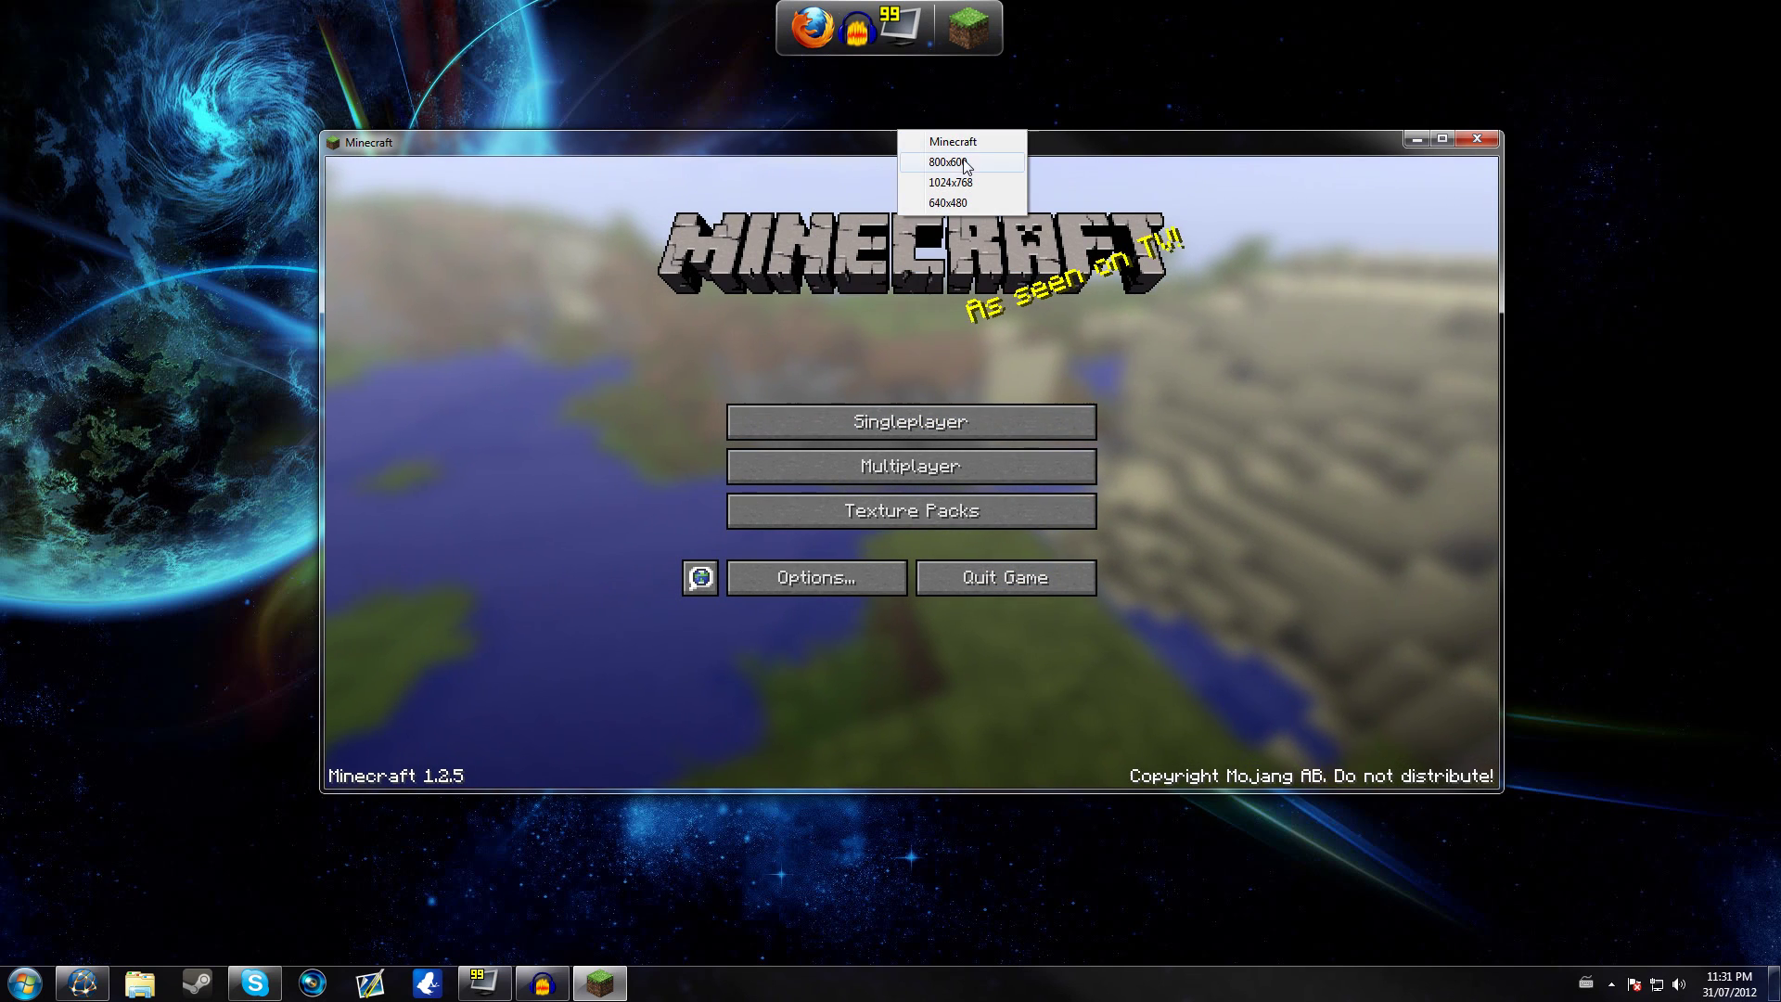
click(977, 204)
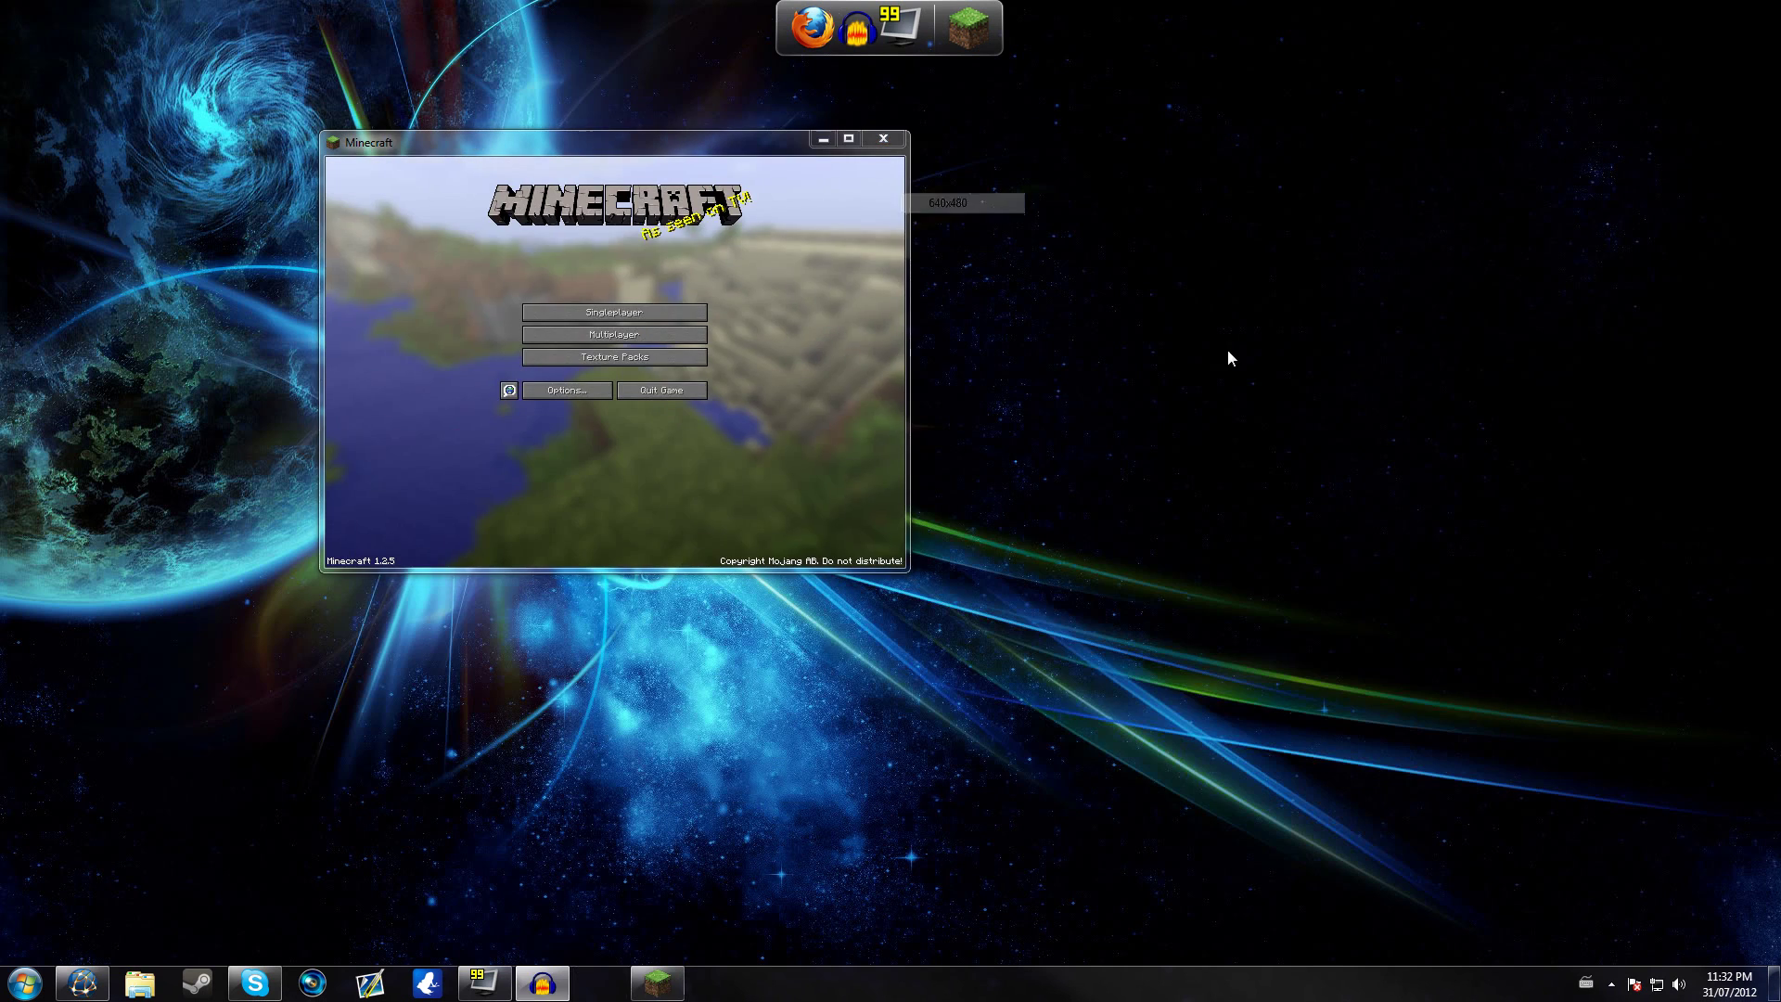
Enlarge the game window to 800x600, then 1024x768, then the Minecraft preset
right_click(574, 133)
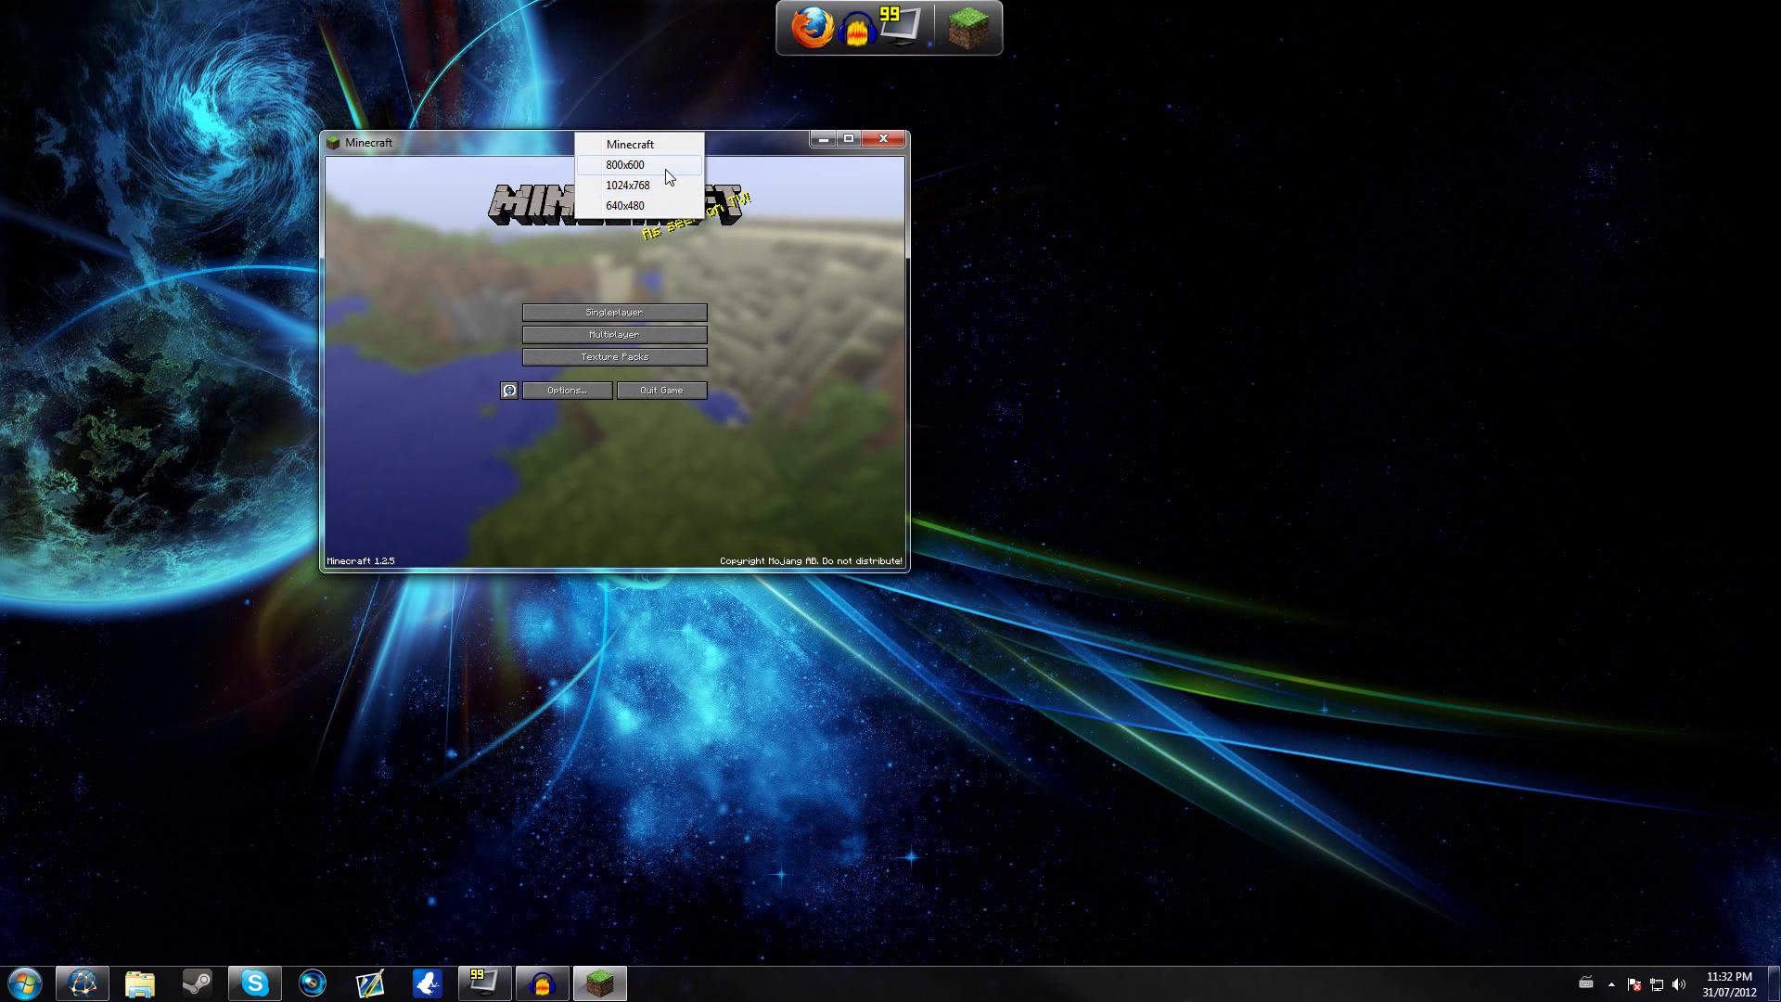
click(666, 169)
right_click(645, 20)
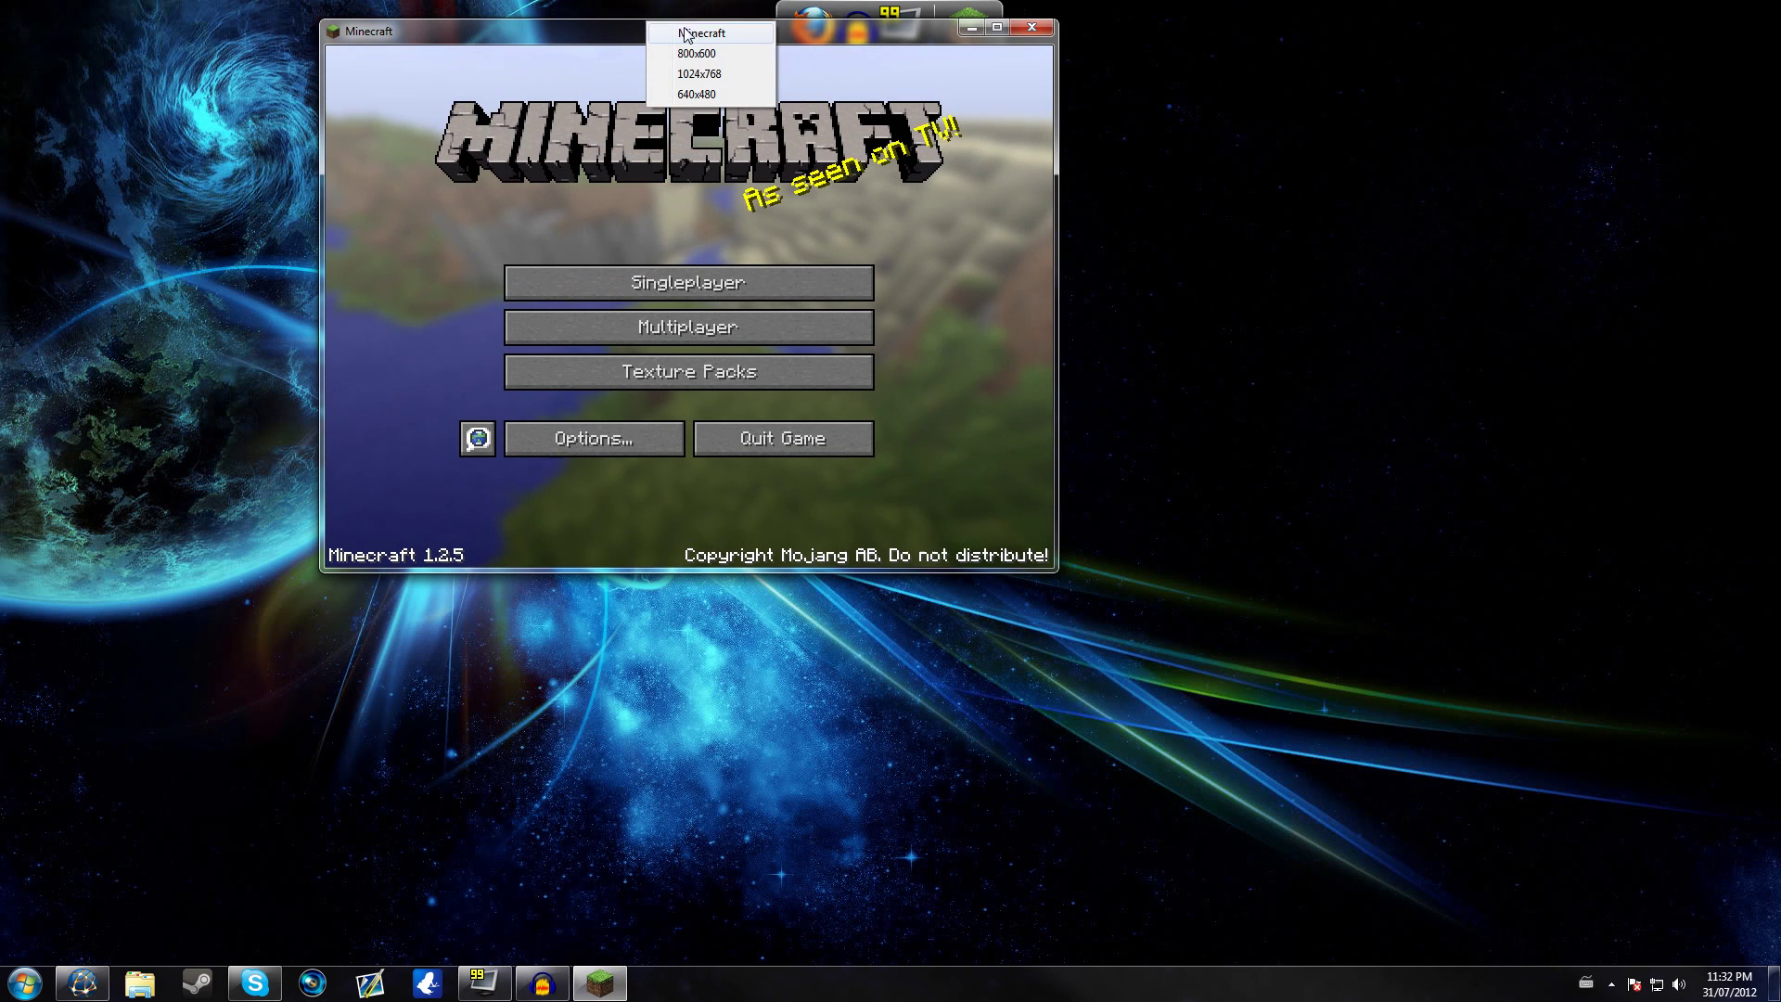
click(713, 71)
drag(735, 30, 798, 130)
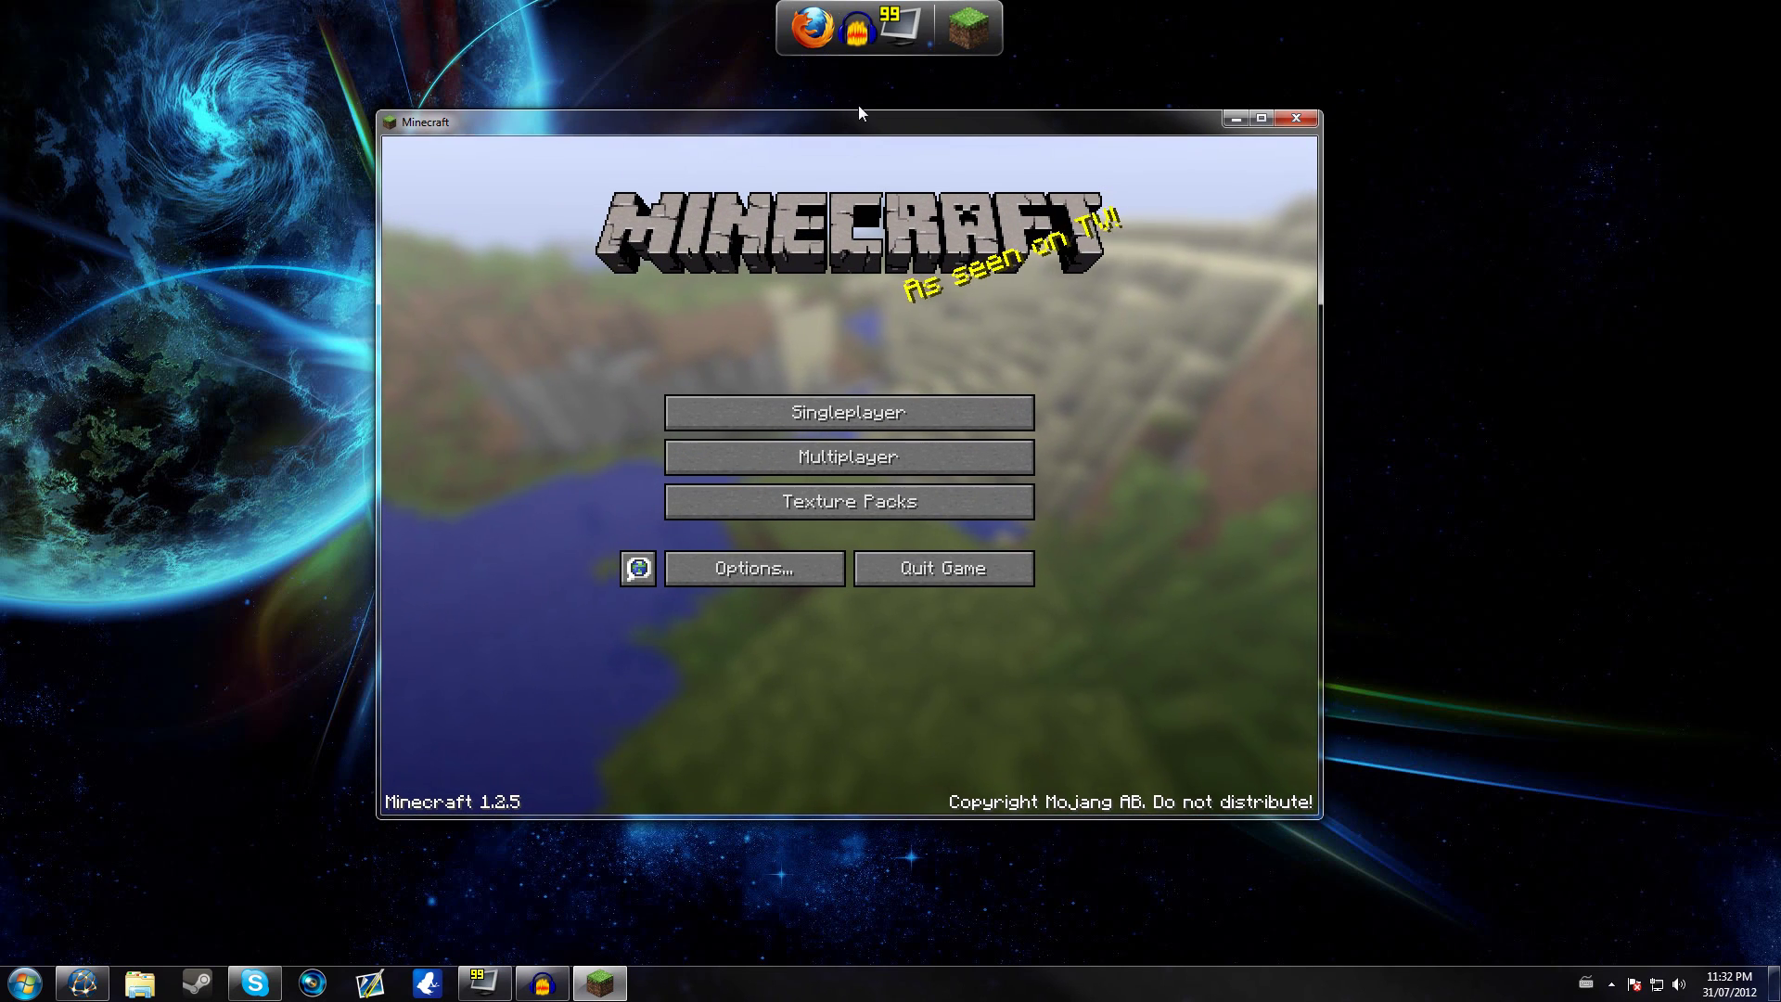
right_click(888, 119)
click(888, 121)
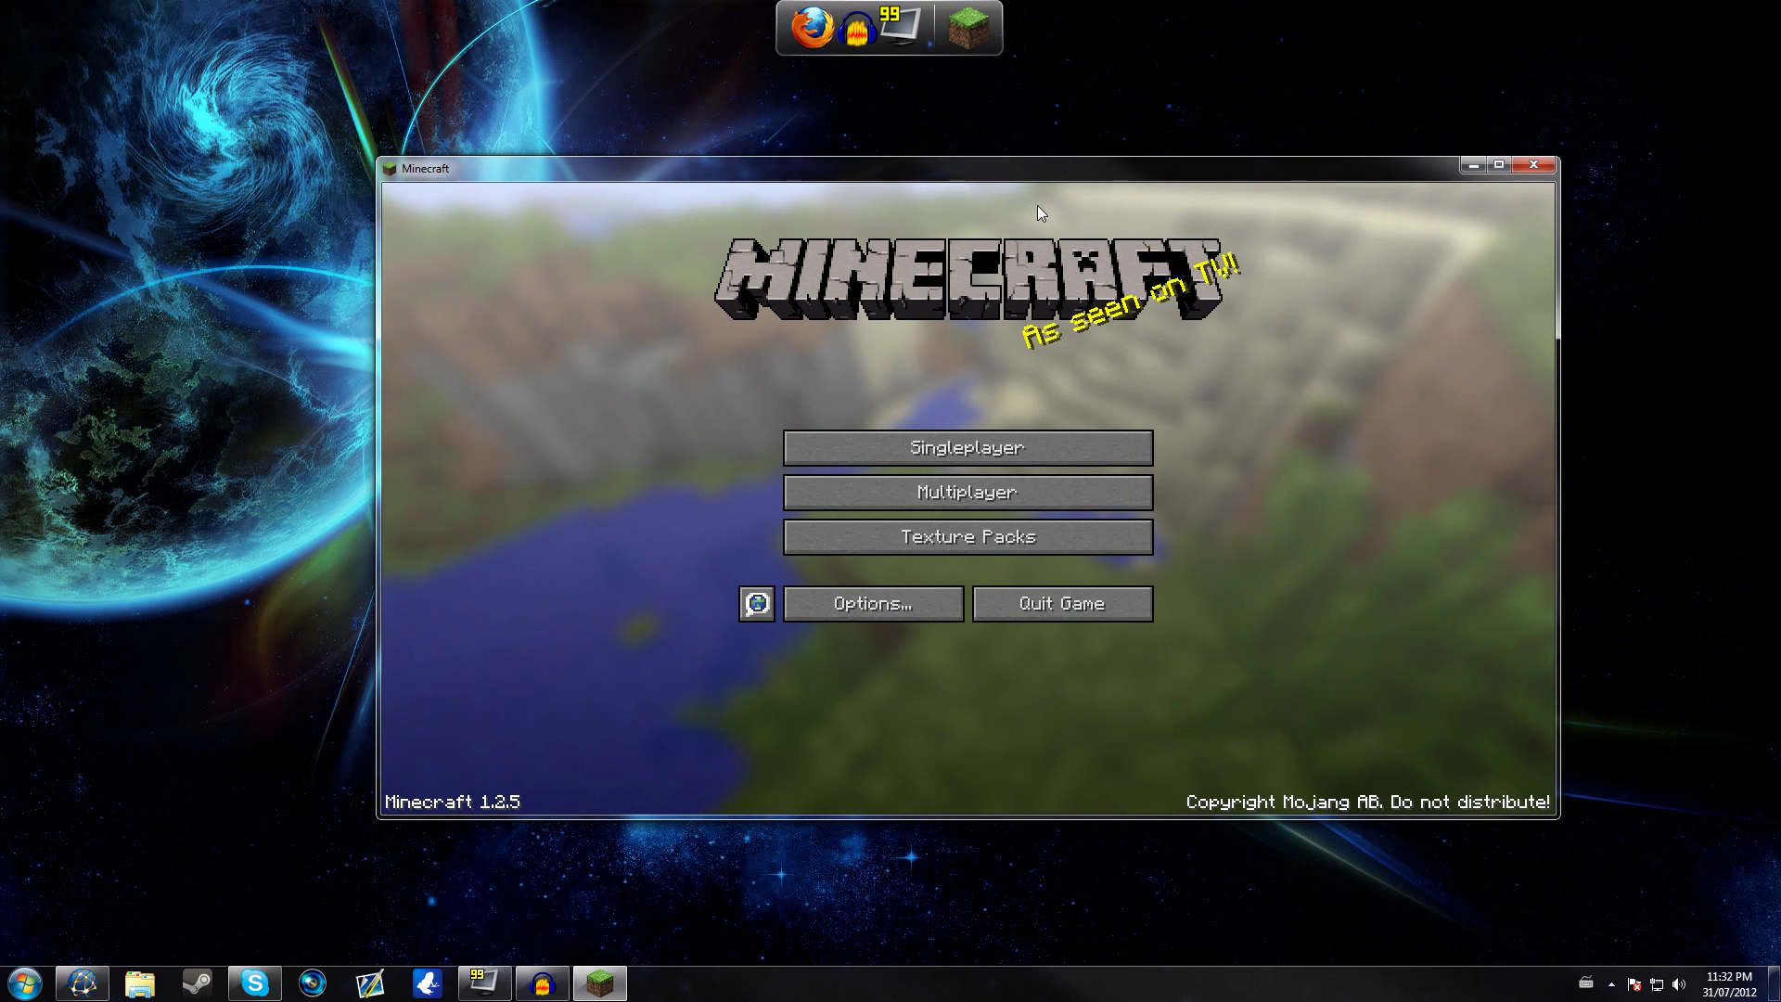
Open Sizer's tray menu, then dismiss it and return to the game
click(1612, 984)
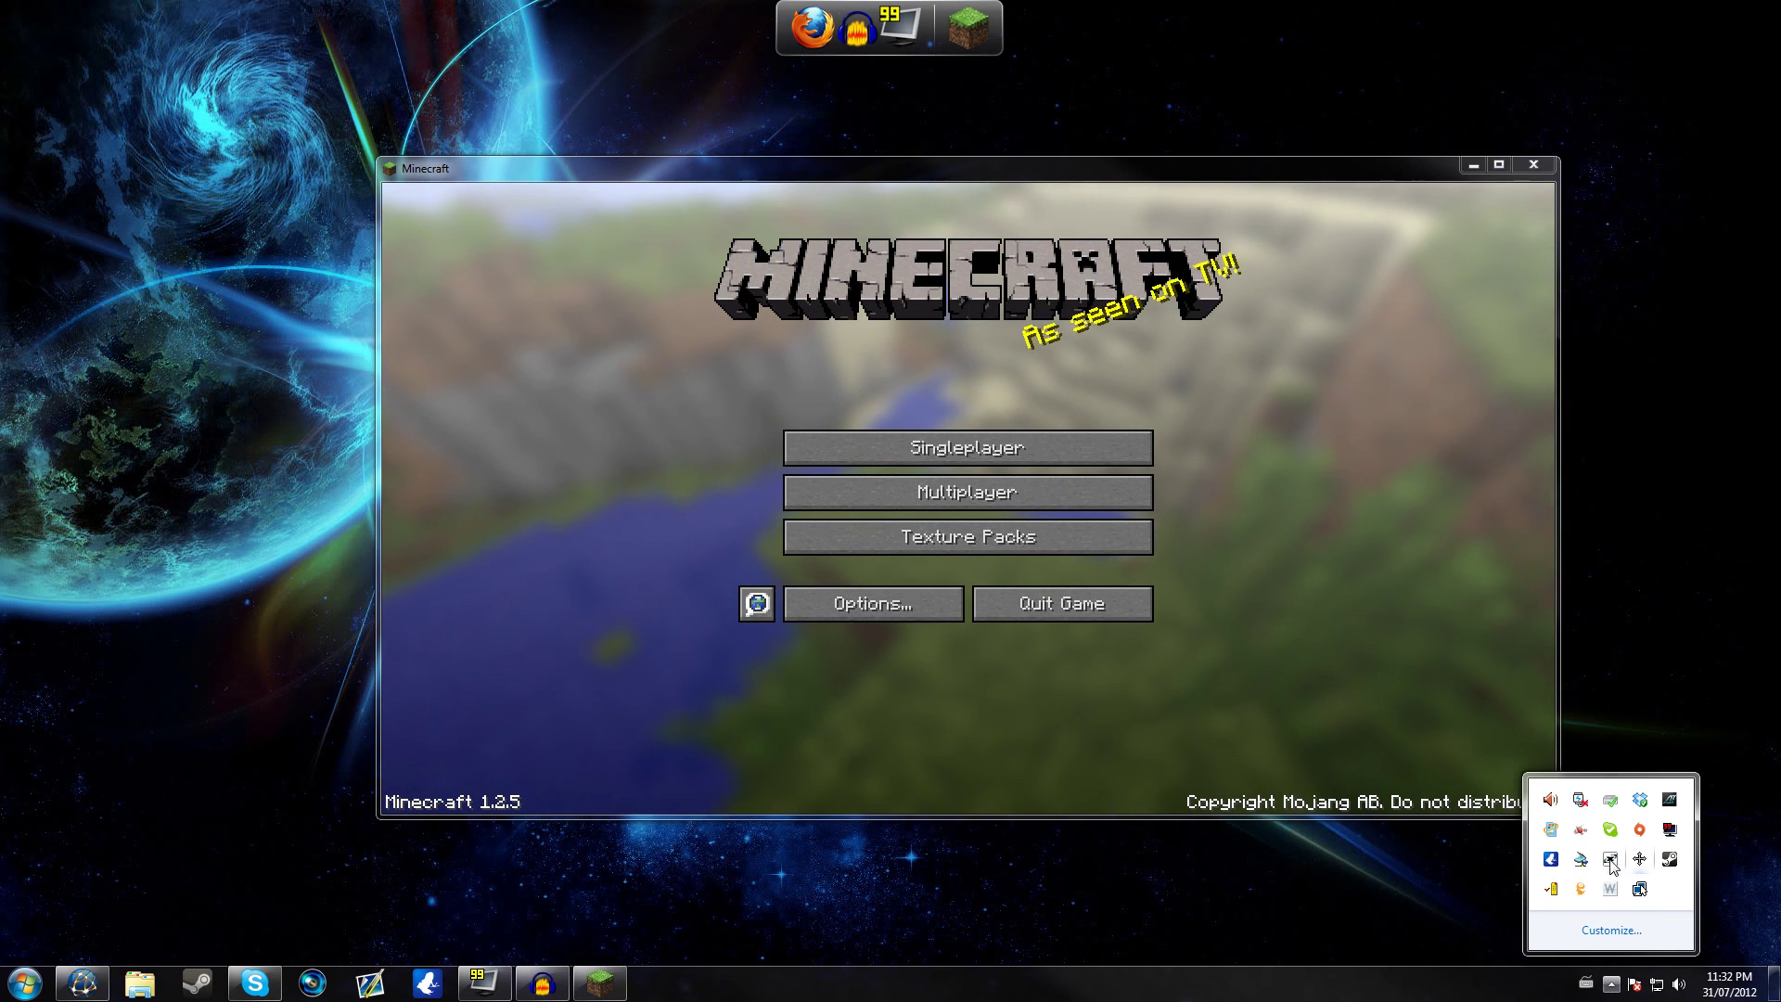
right_click(1639, 860)
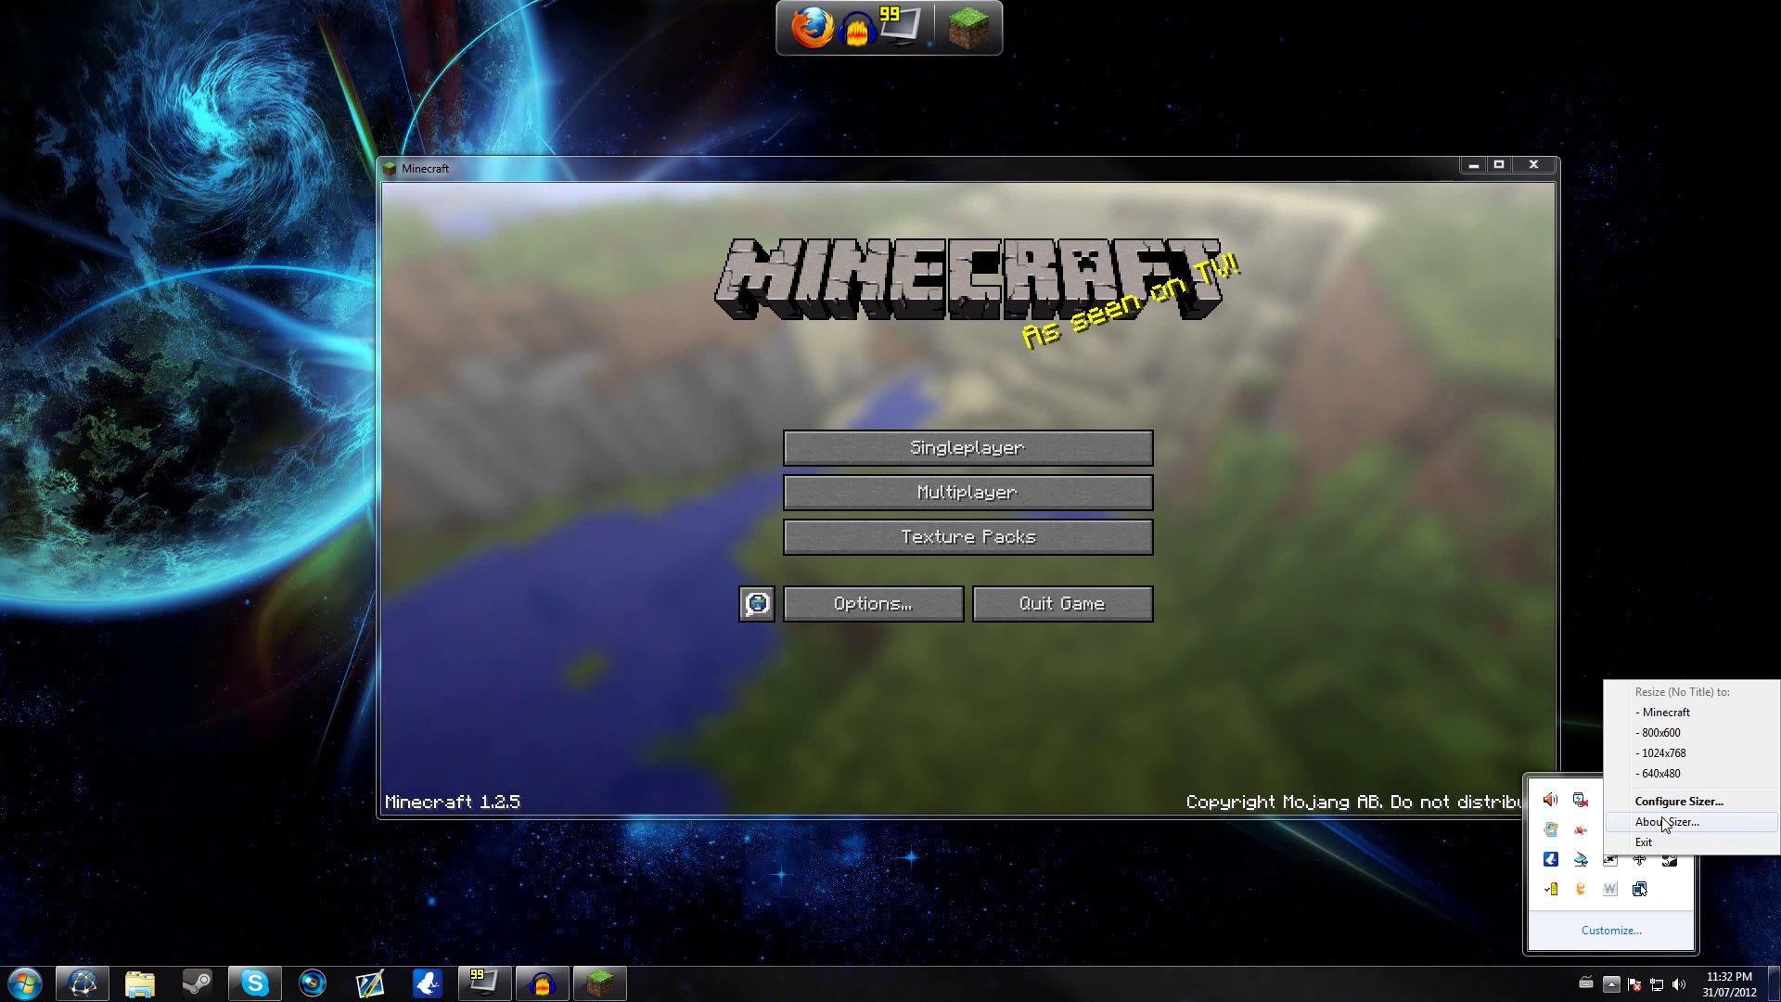
click(1333, 666)
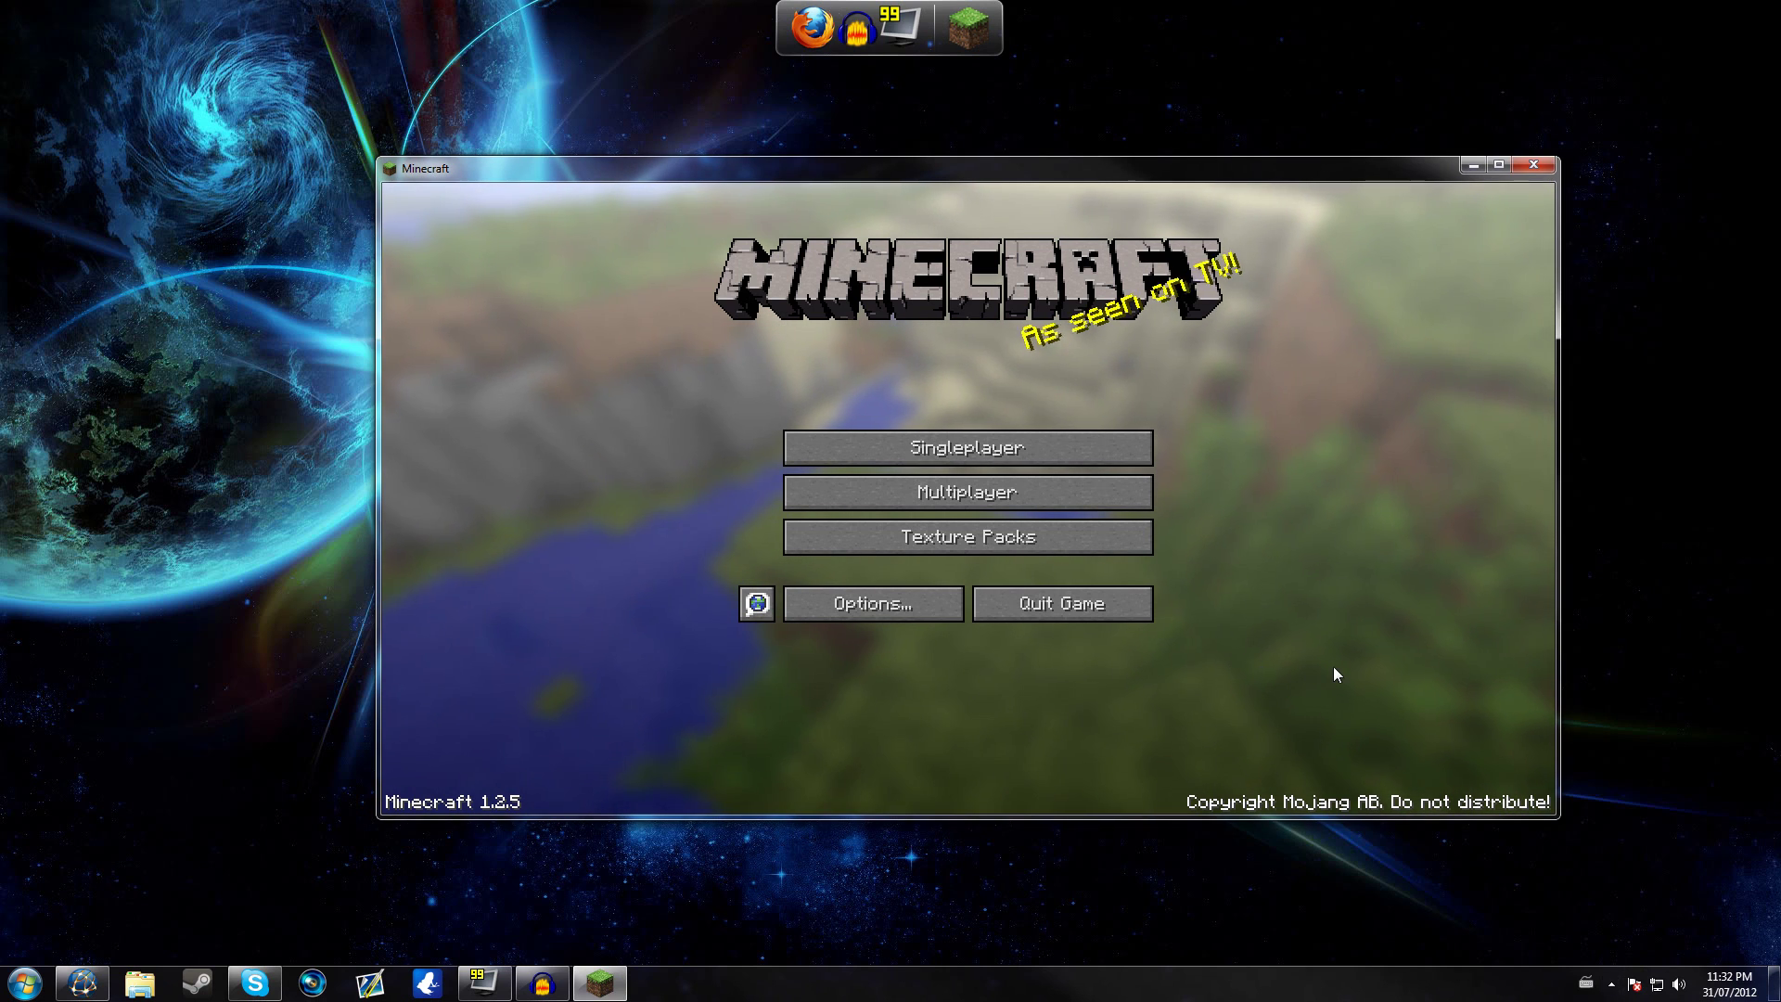